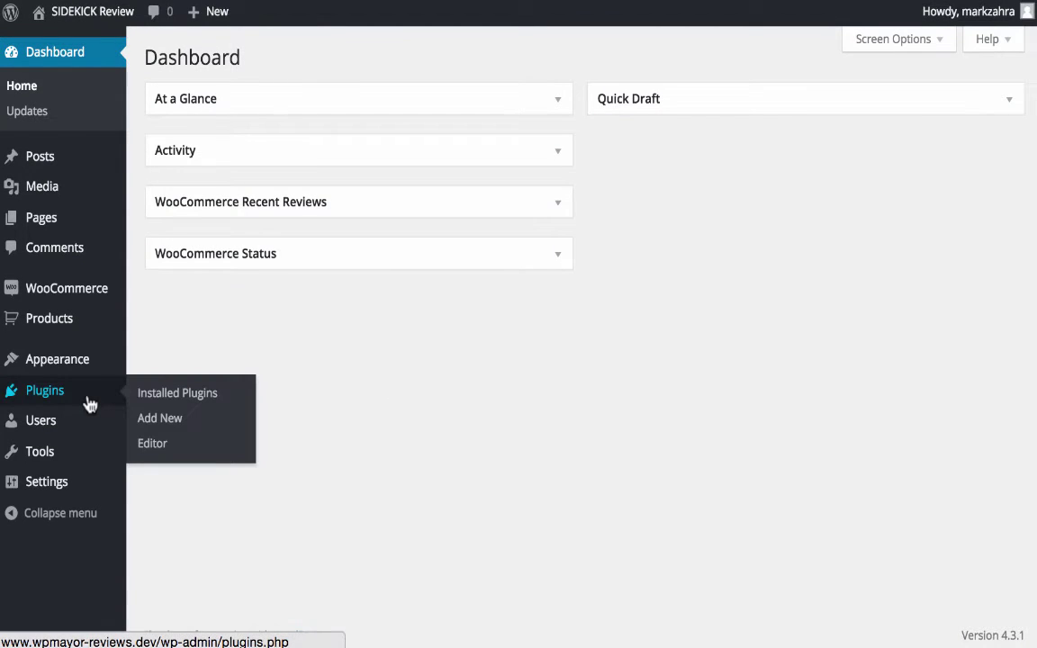
# - Activate the Sidekick plugin and open its Walkthroughs panel via Click for Help
pyautogui.click(90, 403)
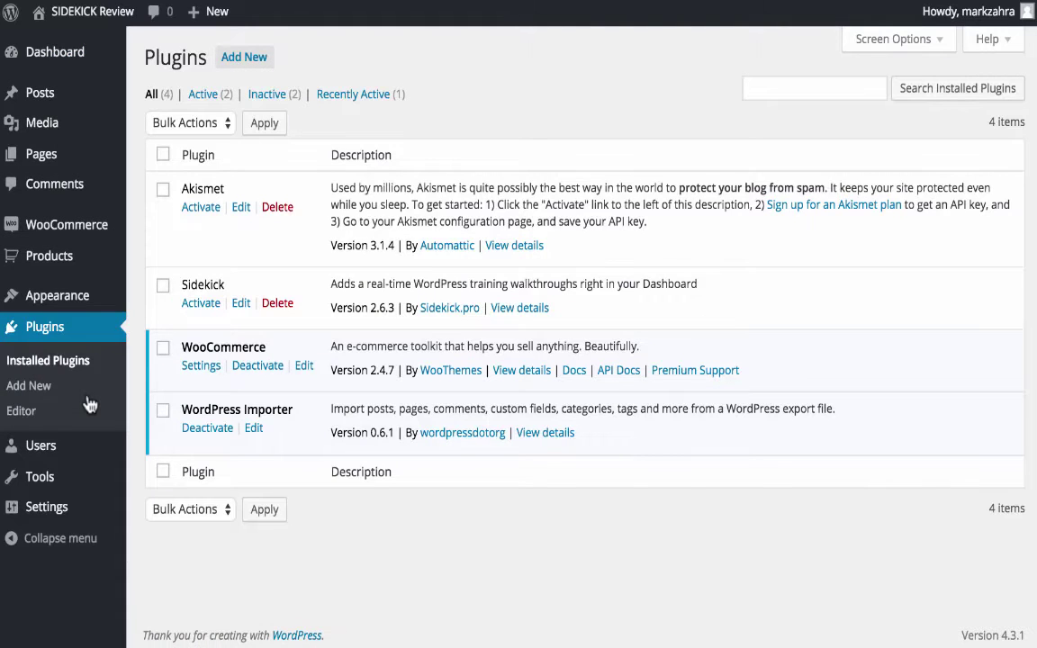
pyautogui.click(199, 310)
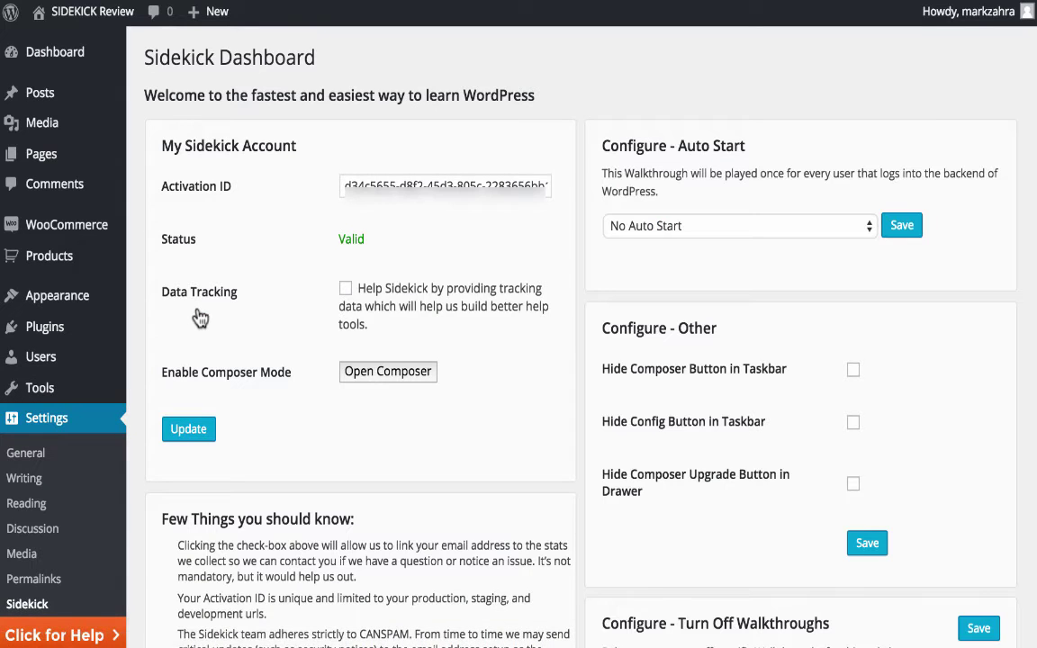
pyautogui.scroll(-2, 199, 317)
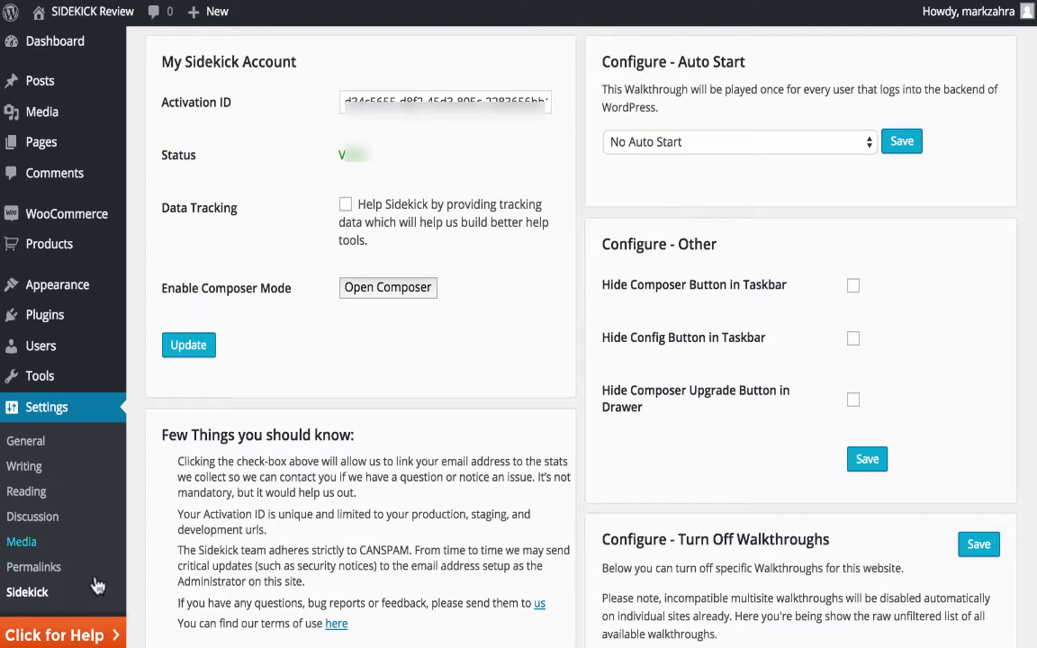
pyautogui.click(96, 637)
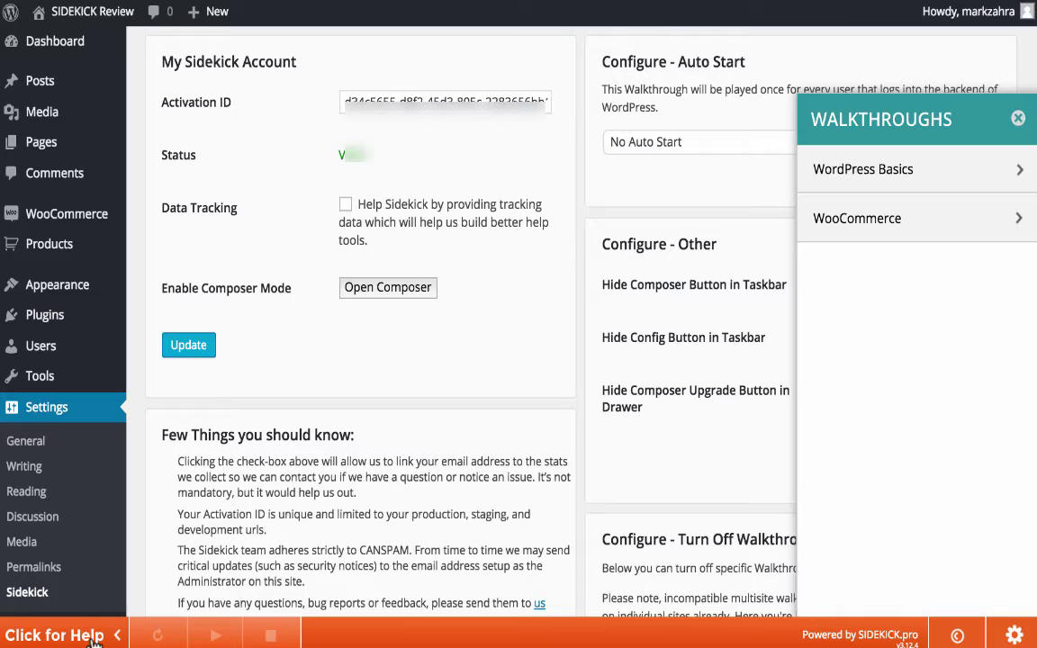
# - Browse the WordPress Basics > Plugins walkthroughs, then return to the top-level libraries
pyautogui.click(965, 163)
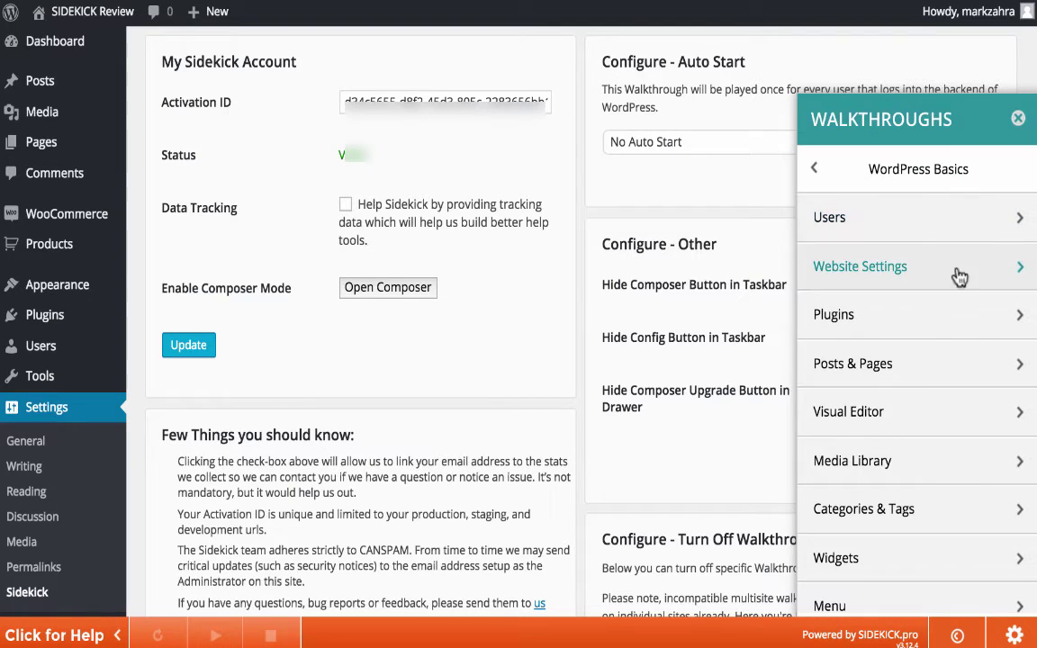
pyautogui.click(943, 331)
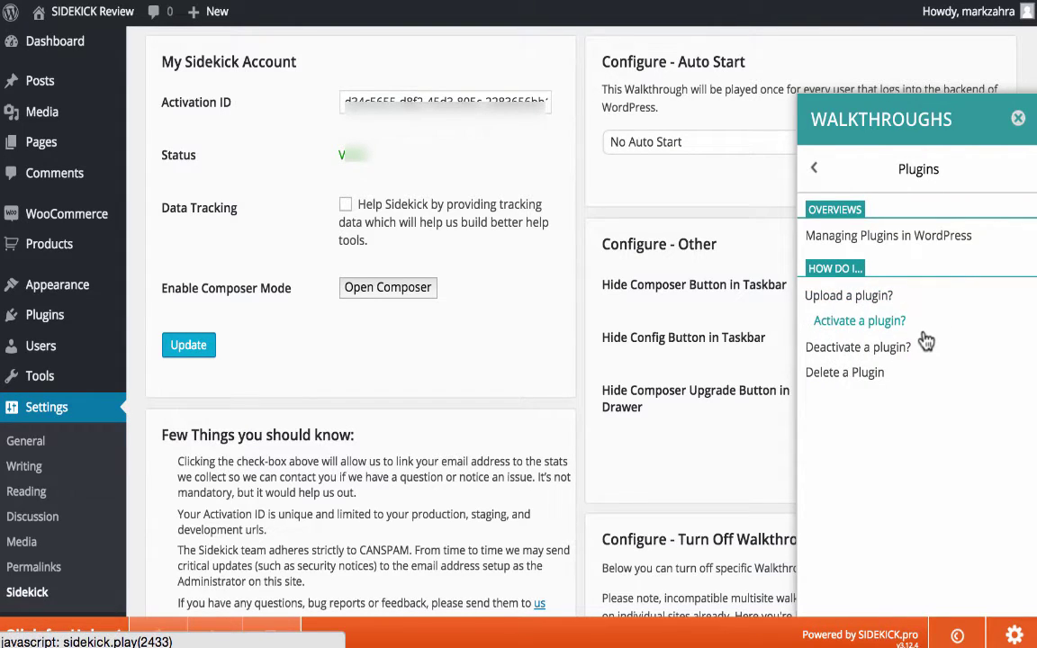
pyautogui.click(828, 184)
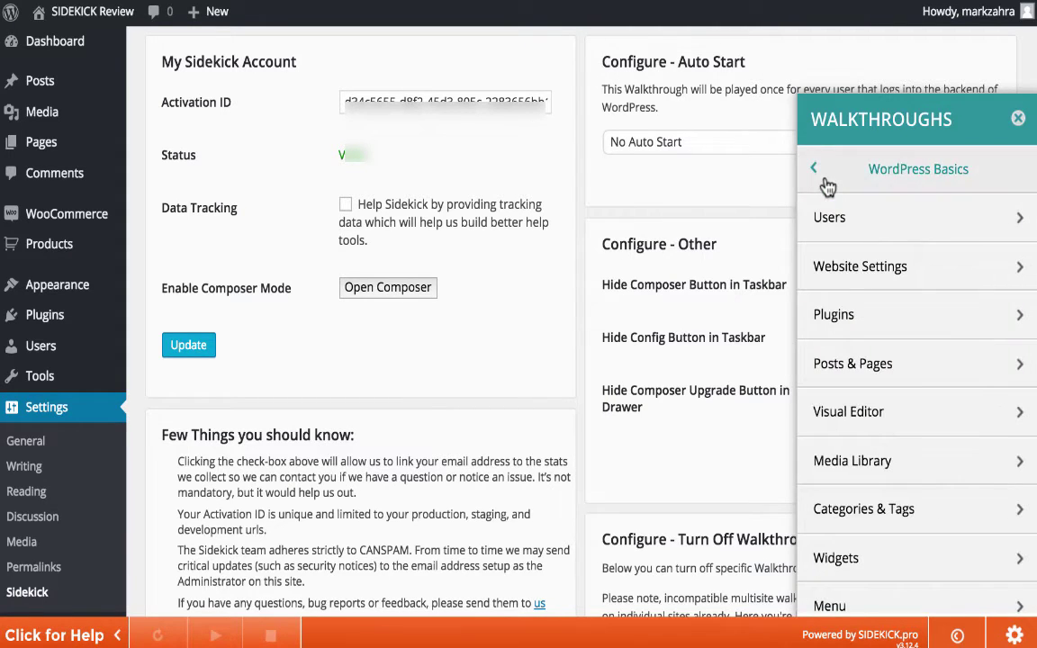
pyautogui.click(828, 184)
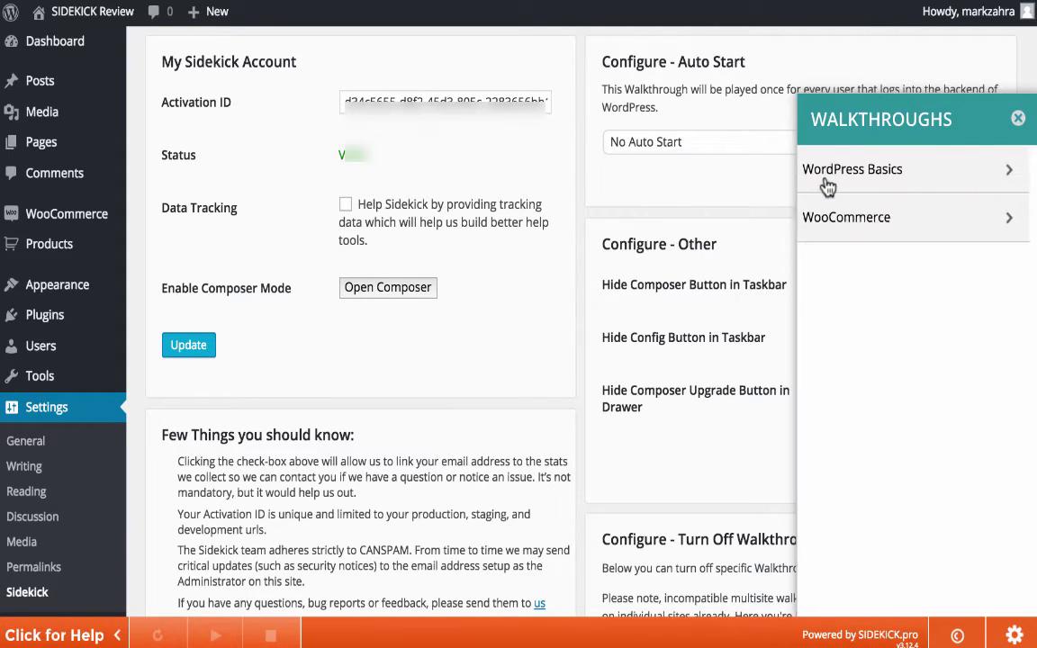
# - Browse the WooCommerce > Shipping walkthroughs and close the walkthroughs panel
pyautogui.click(980, 234)
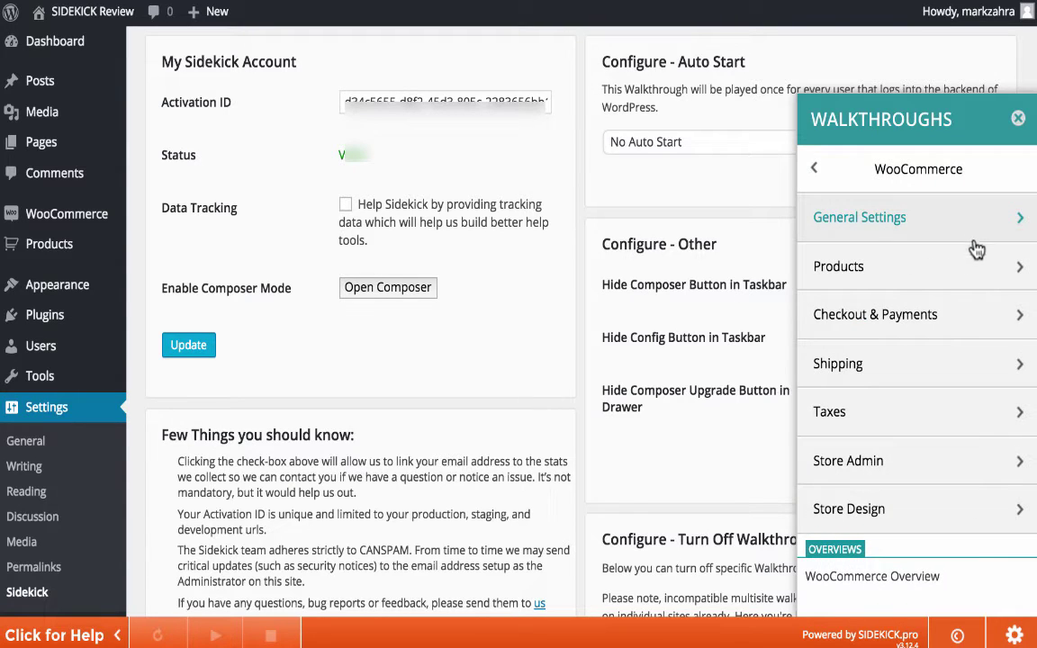
pyautogui.click(957, 374)
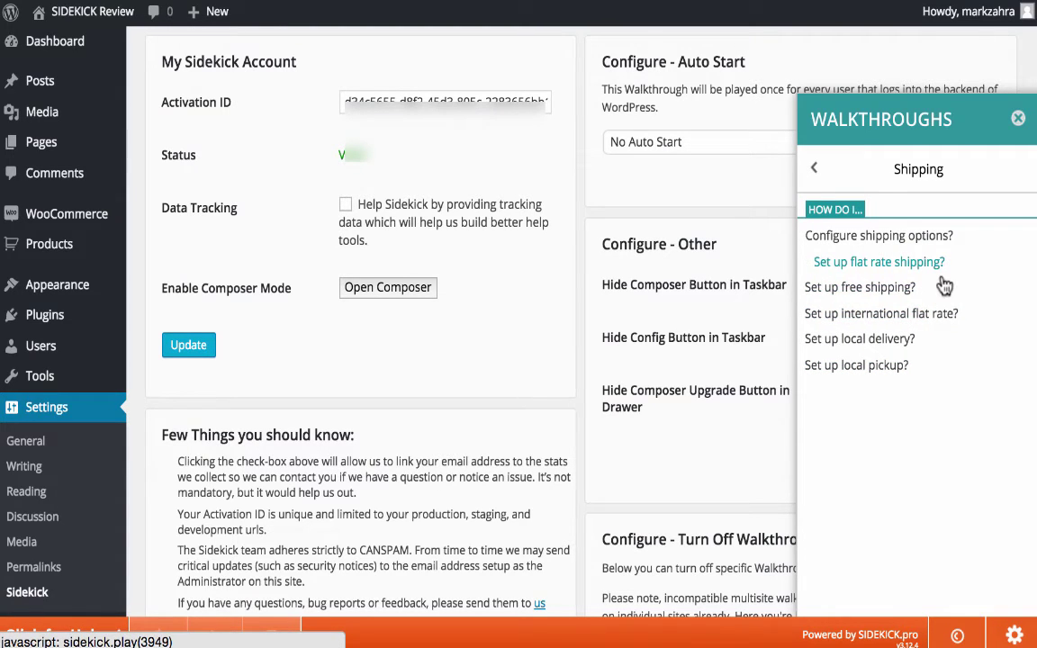
pyautogui.click(1017, 119)
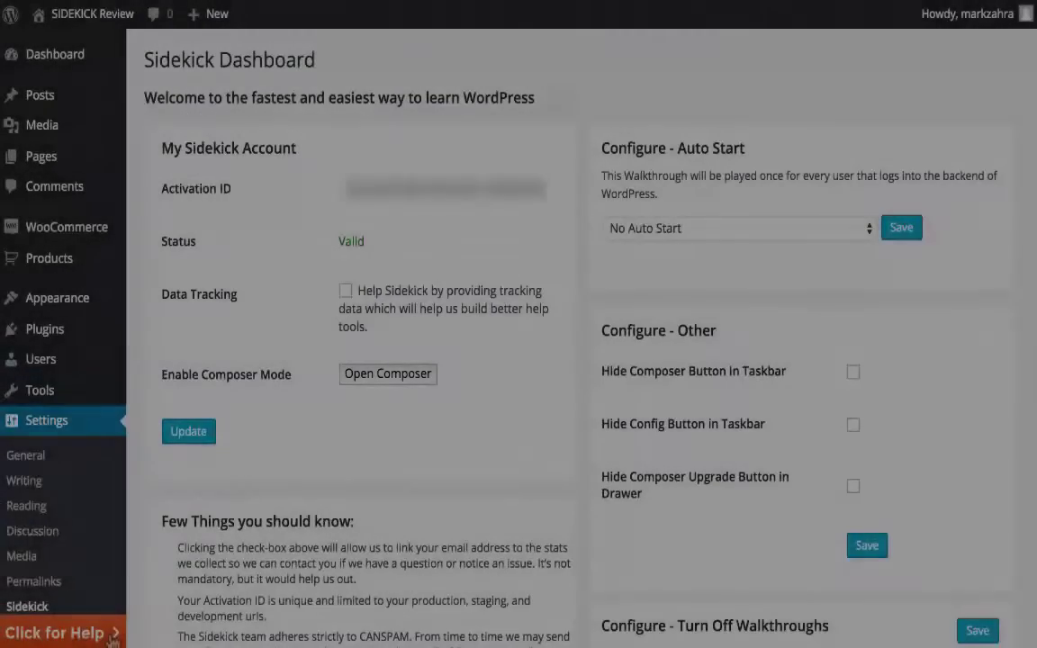
pyautogui.click(113, 635)
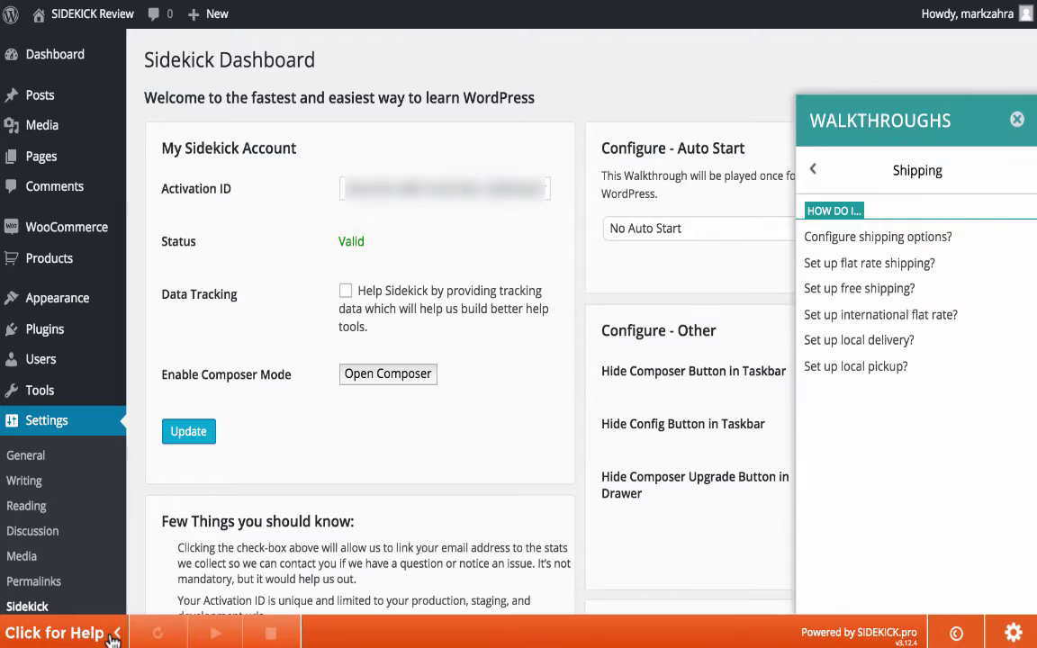
pyautogui.click(955, 634)
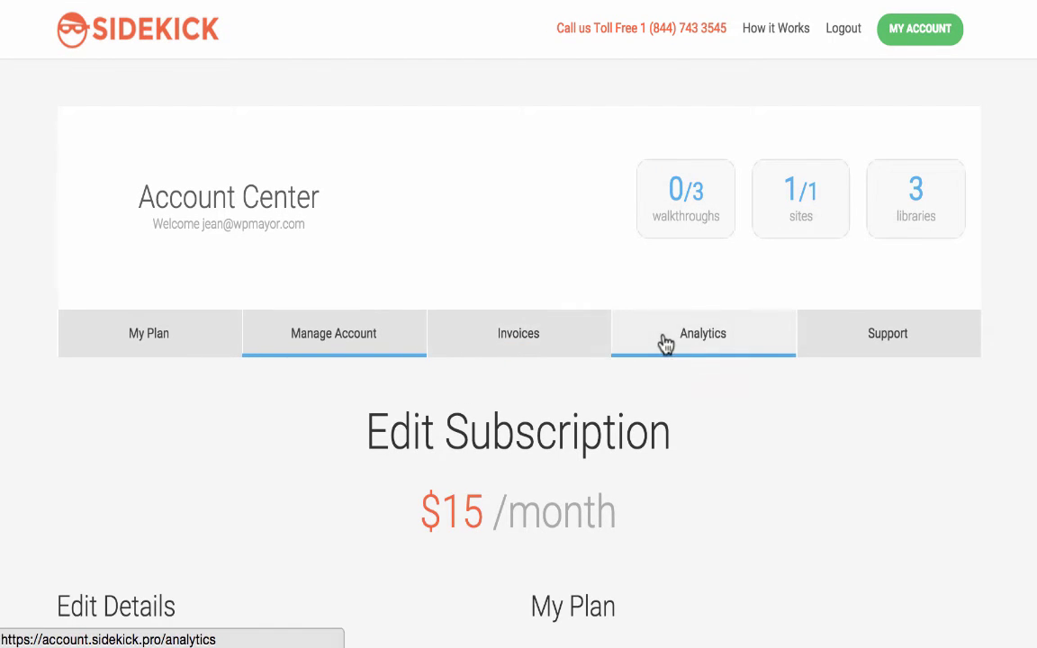
# - Show Analytics for the WordPress Basics library and review its hotspot play counts
pyautogui.click(762, 353)
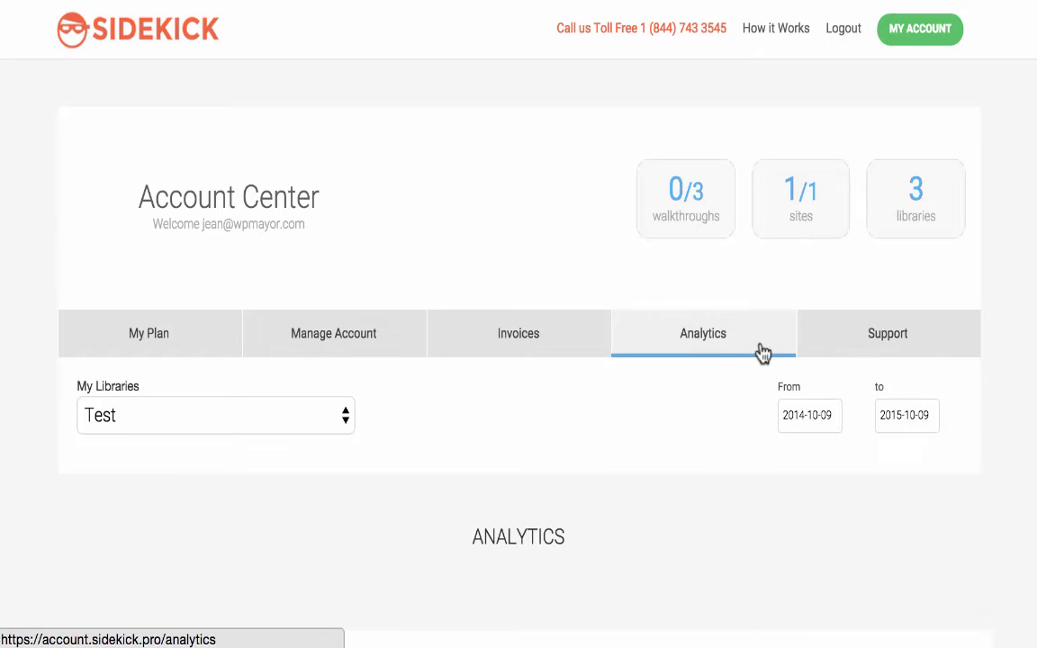
pyautogui.click(348, 415)
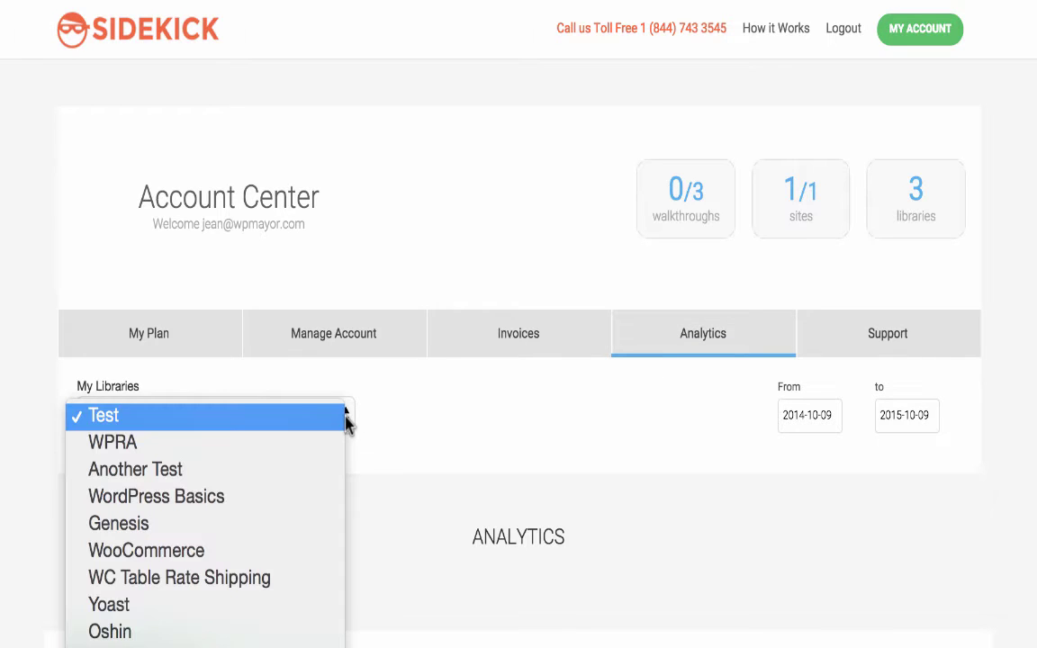
pyautogui.click(294, 498)
pyautogui.scroll(-8, 295, 500)
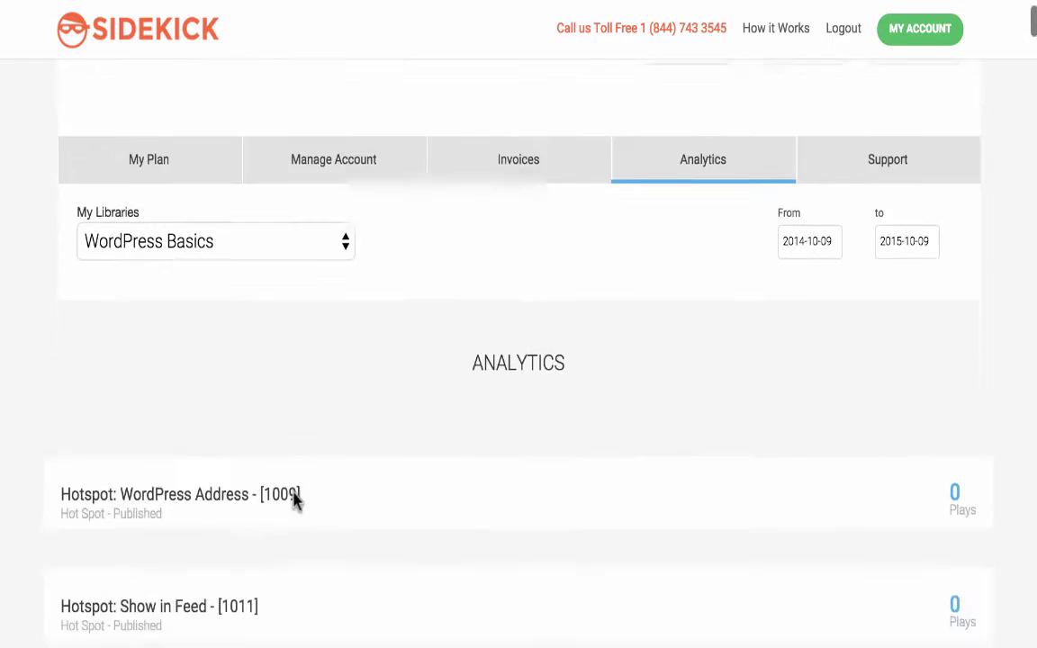
pyautogui.scroll(-4, 295, 500)
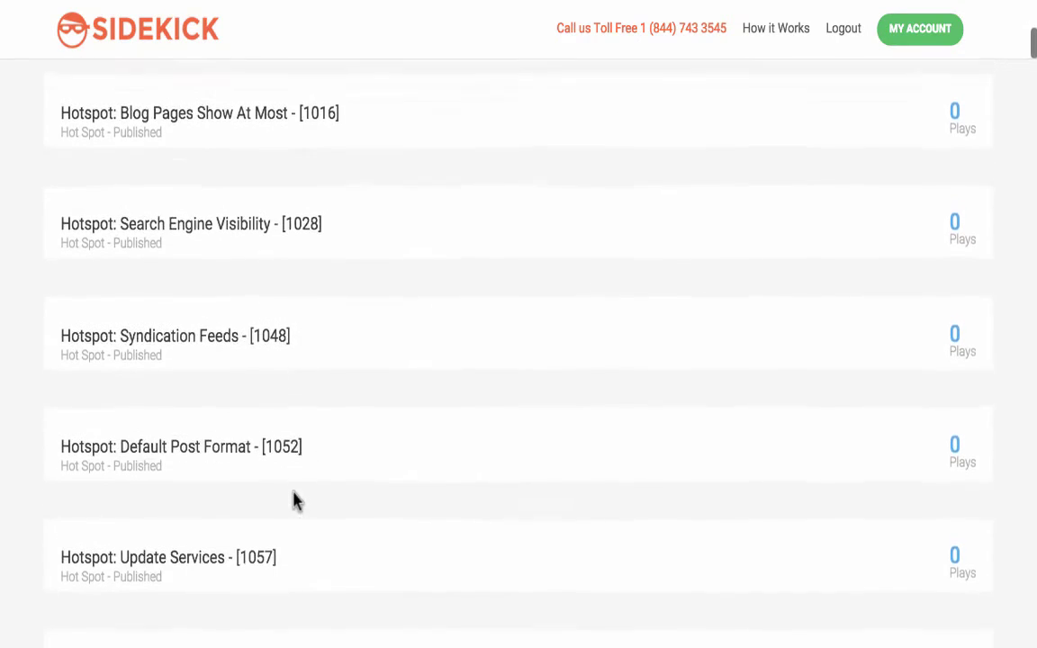
pyautogui.scroll(6, 294, 500)
pyautogui.scroll(5, 294, 499)
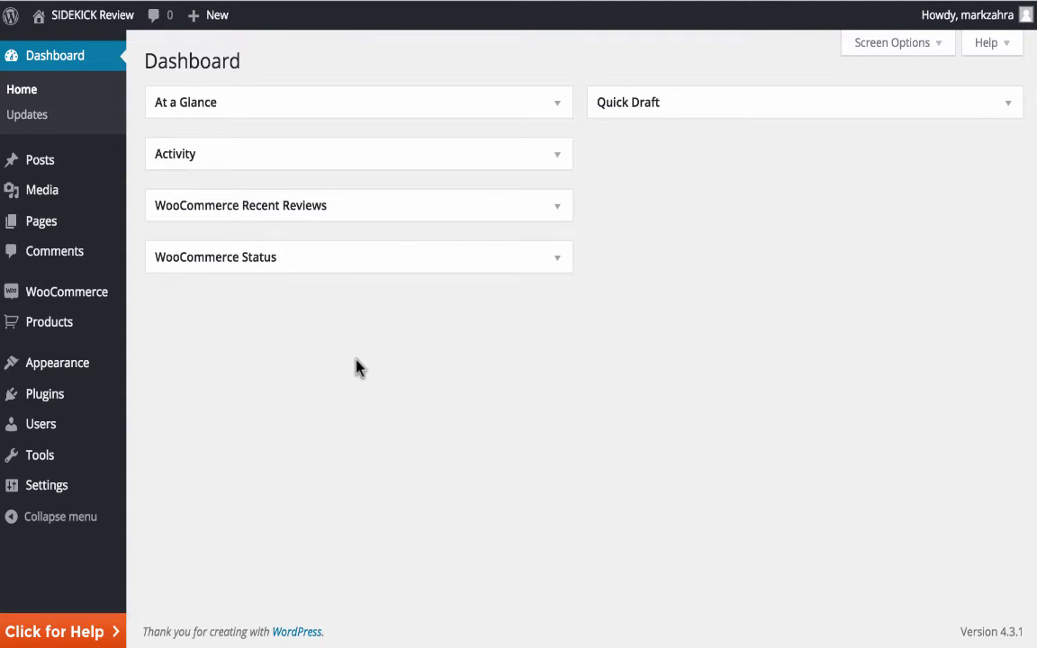
# - Play the 'Create a page?' walkthrough from WordPress Basics > Posts & Pages
pyautogui.click(100, 636)
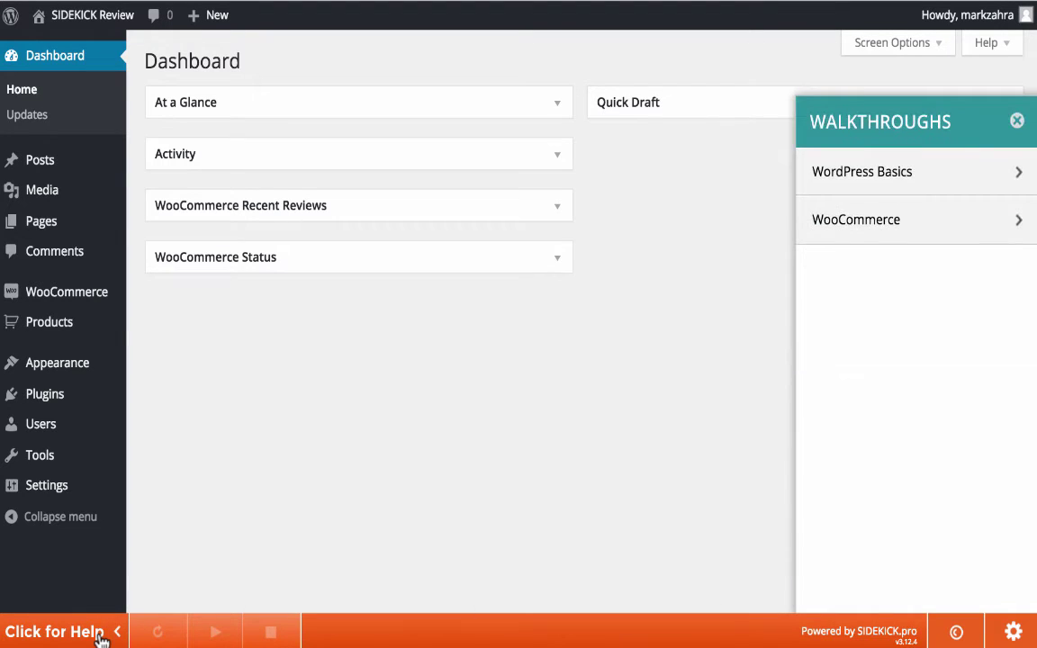
pyautogui.click(958, 186)
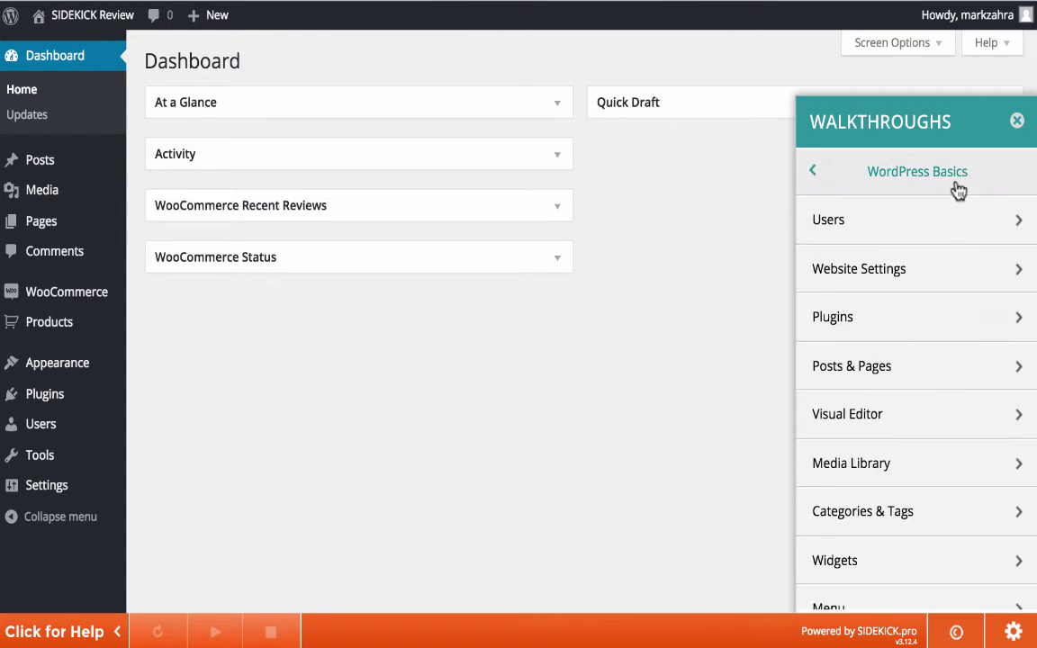
pyautogui.click(903, 365)
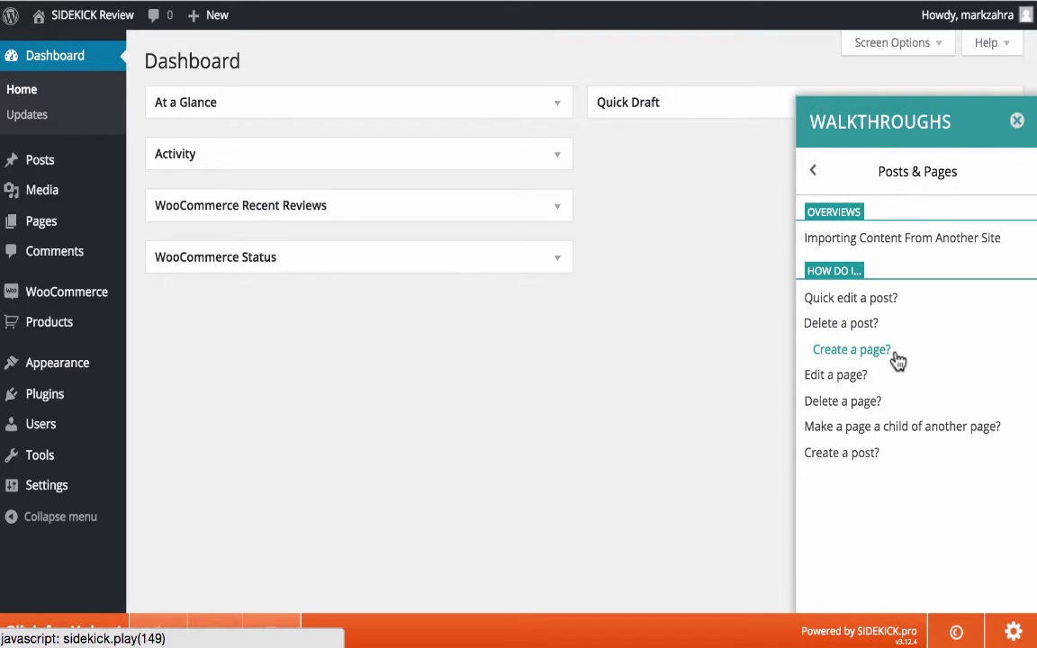
pyautogui.click(898, 360)
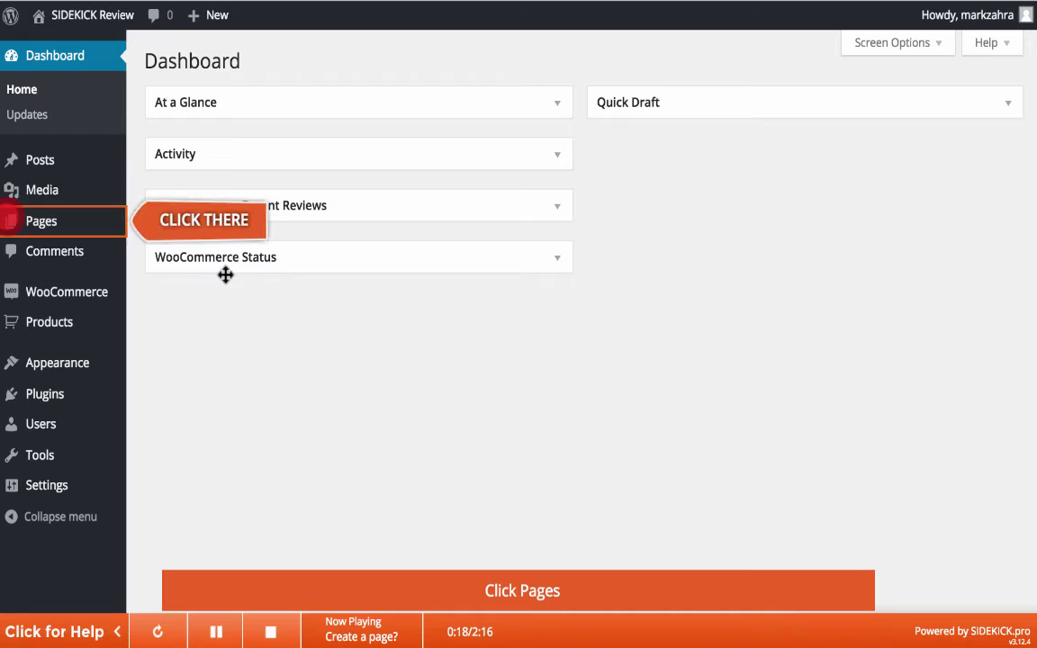
# - Follow the walkthrough prompts to the Pages list and Add New page
pyautogui.click(104, 229)
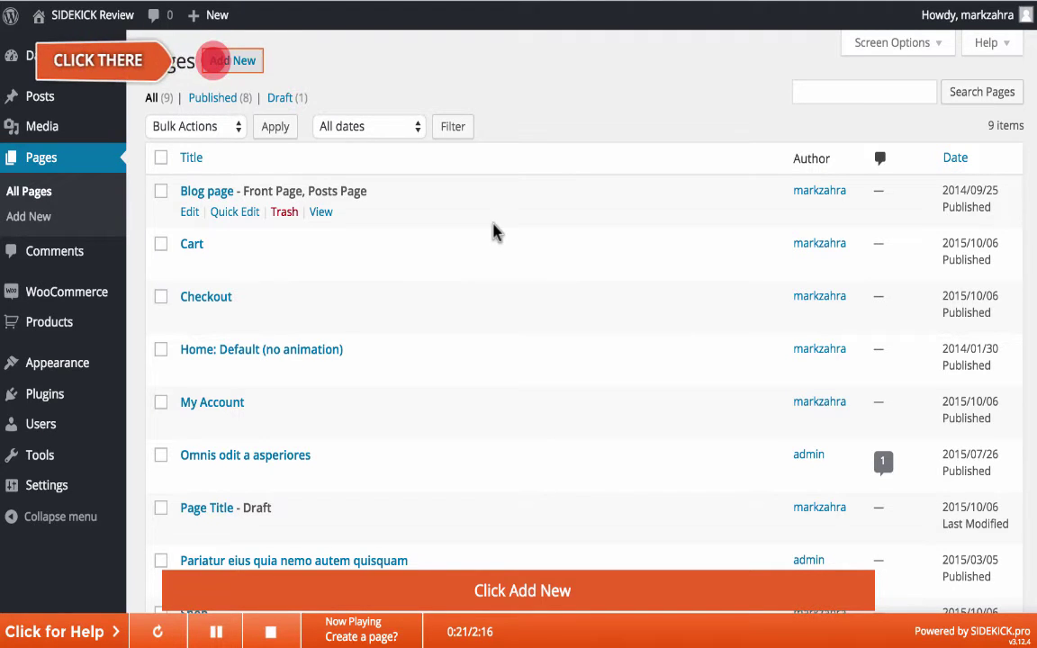
pyautogui.click(243, 72)
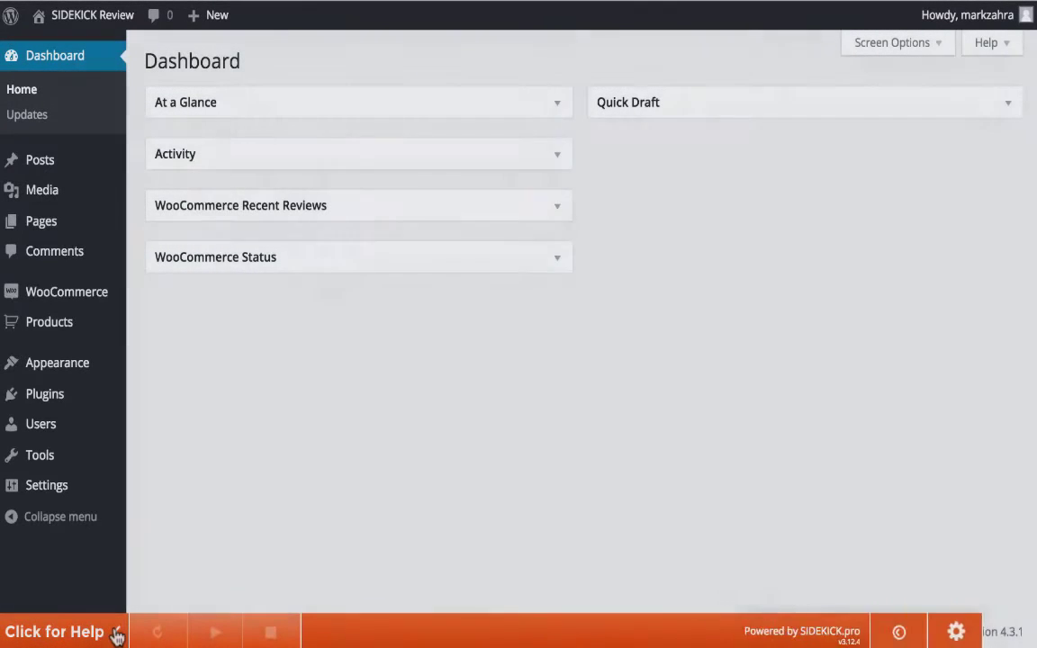
# - Log in to Sidekick Composer with the account e-mail and password, dismissing the 1Password prompt
pyautogui.click(115, 633)
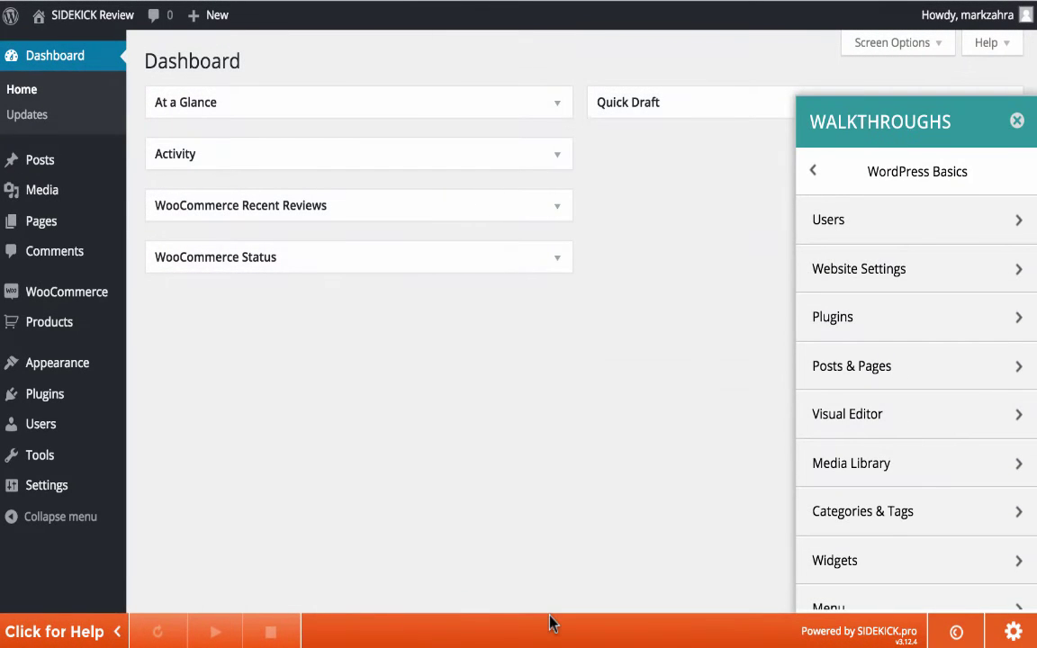
pyautogui.click(961, 634)
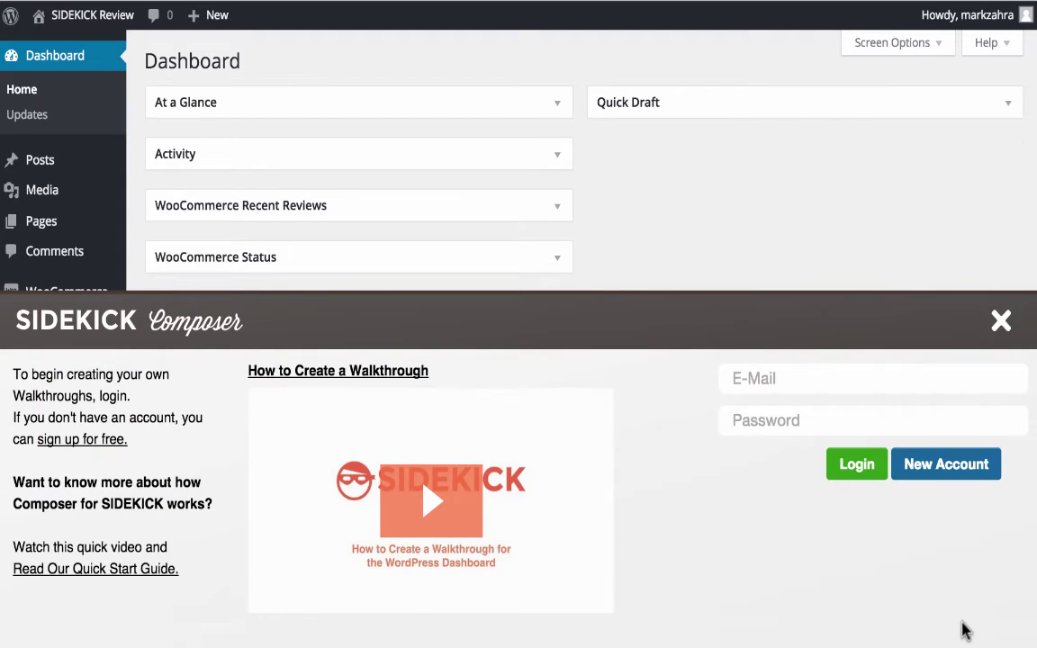
pyautogui.click(761, 382)
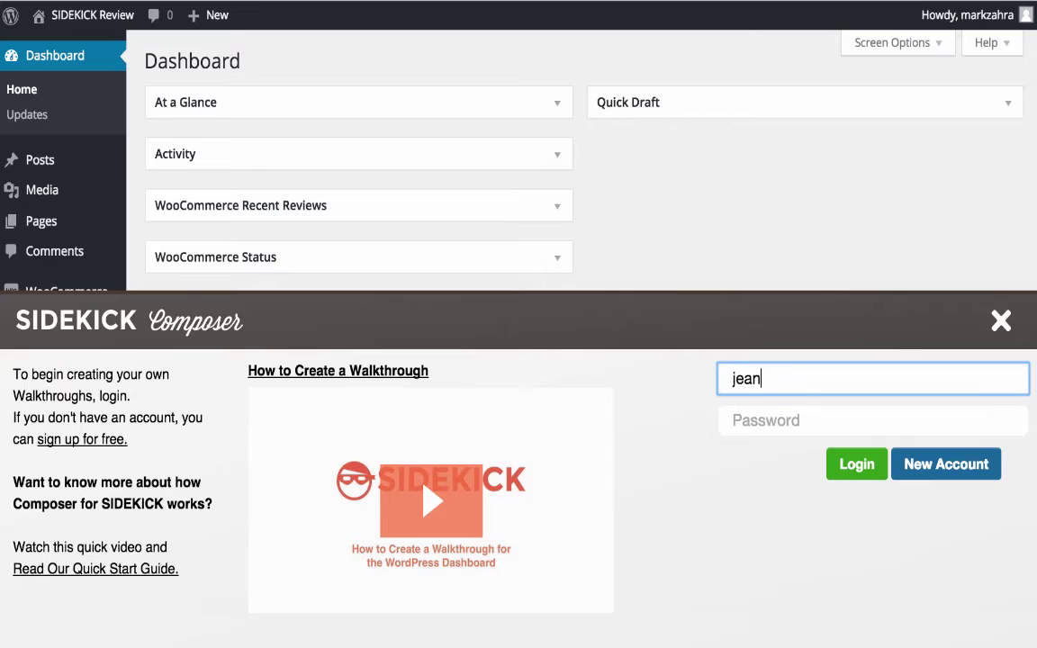
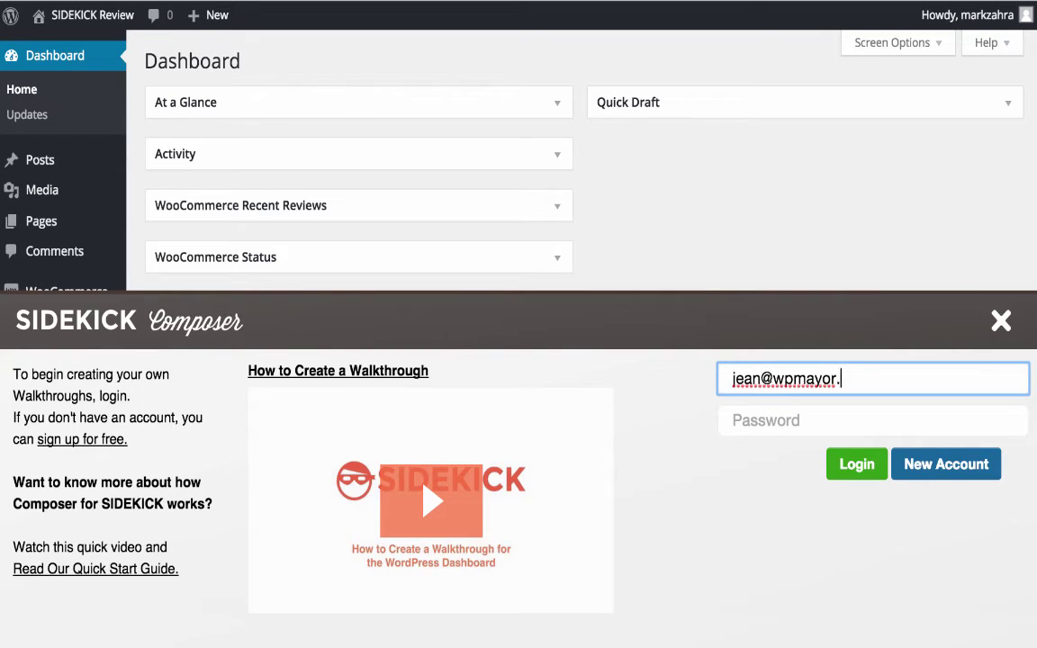
pyautogui.press('Tab')
pyautogui.write('************')
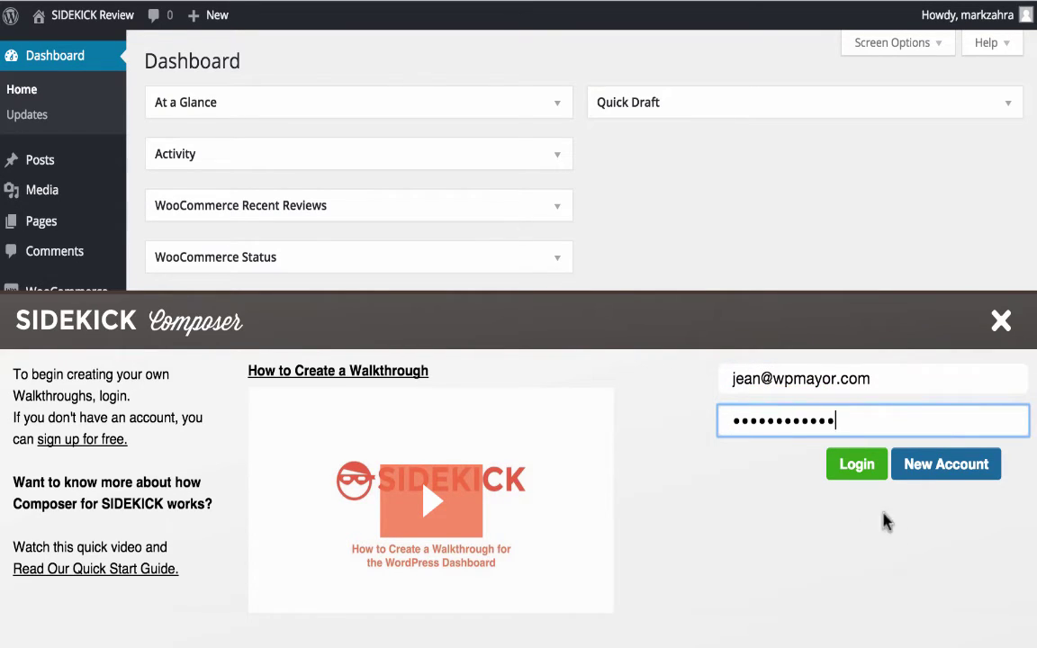
pyautogui.click(860, 462)
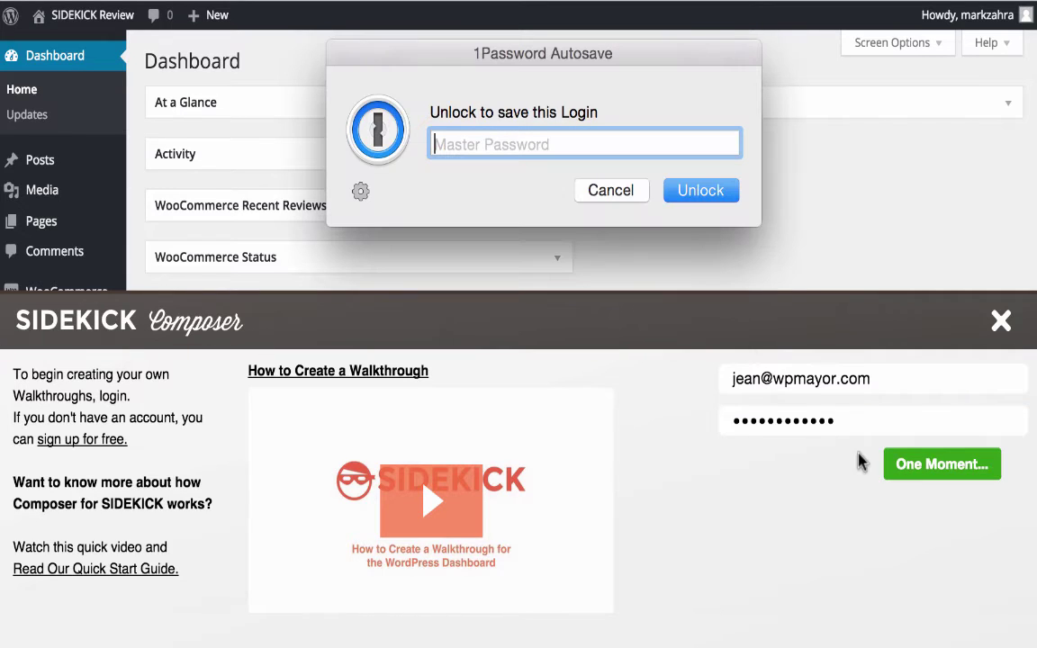
pyautogui.click(591, 199)
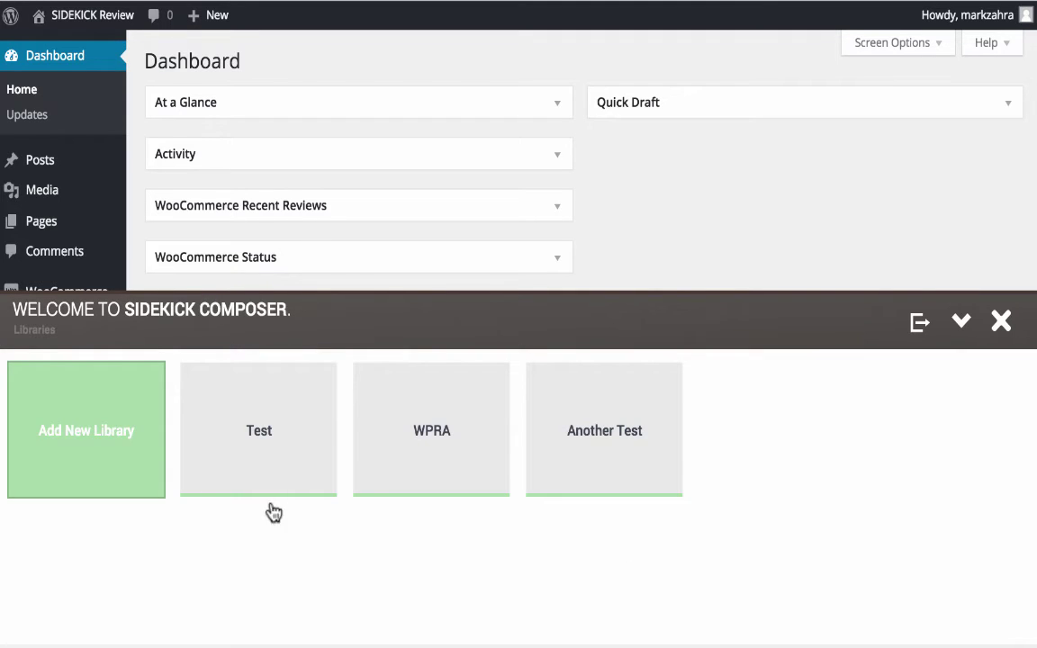
# - Create library 'My Library' with the current environment activated, then open it
pyautogui.click(123, 435)
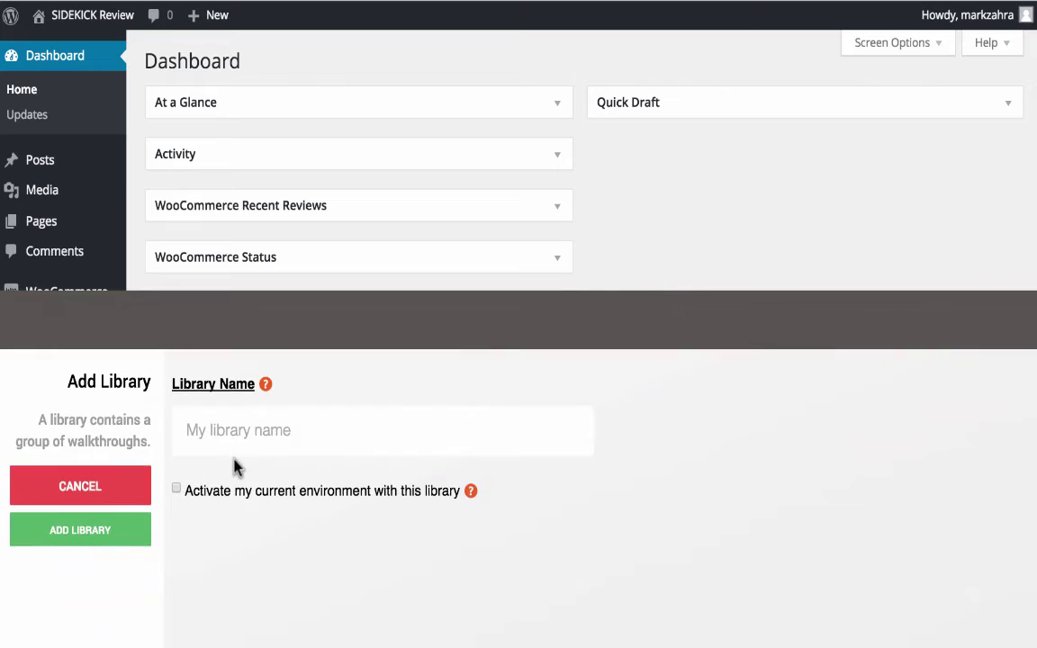
pyautogui.click(243, 434)
pyautogui.write('My Library')
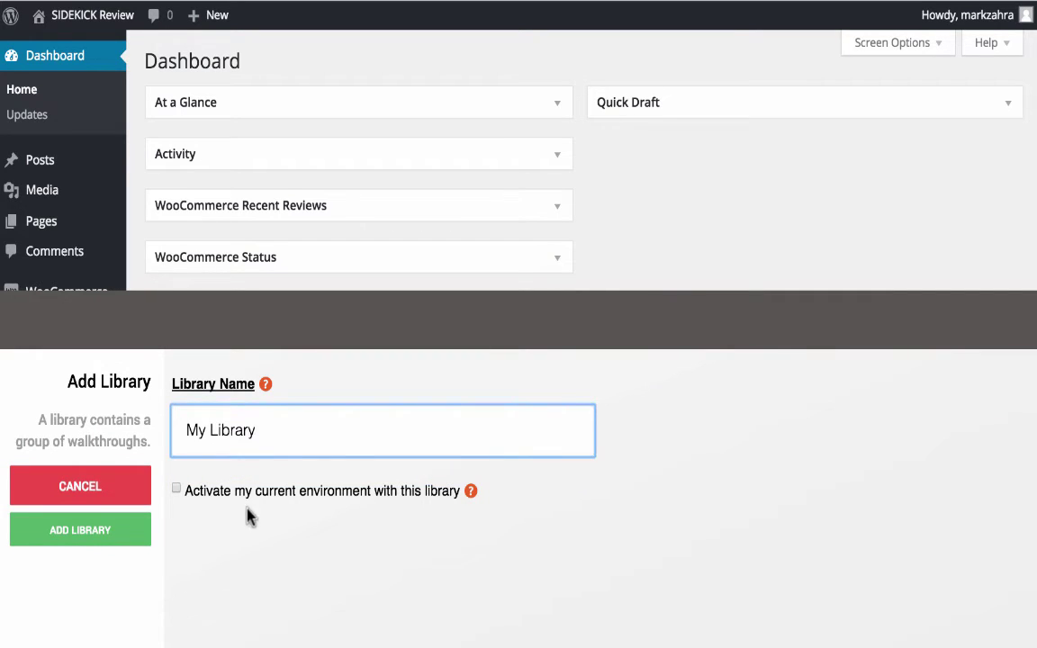
pyautogui.click(178, 489)
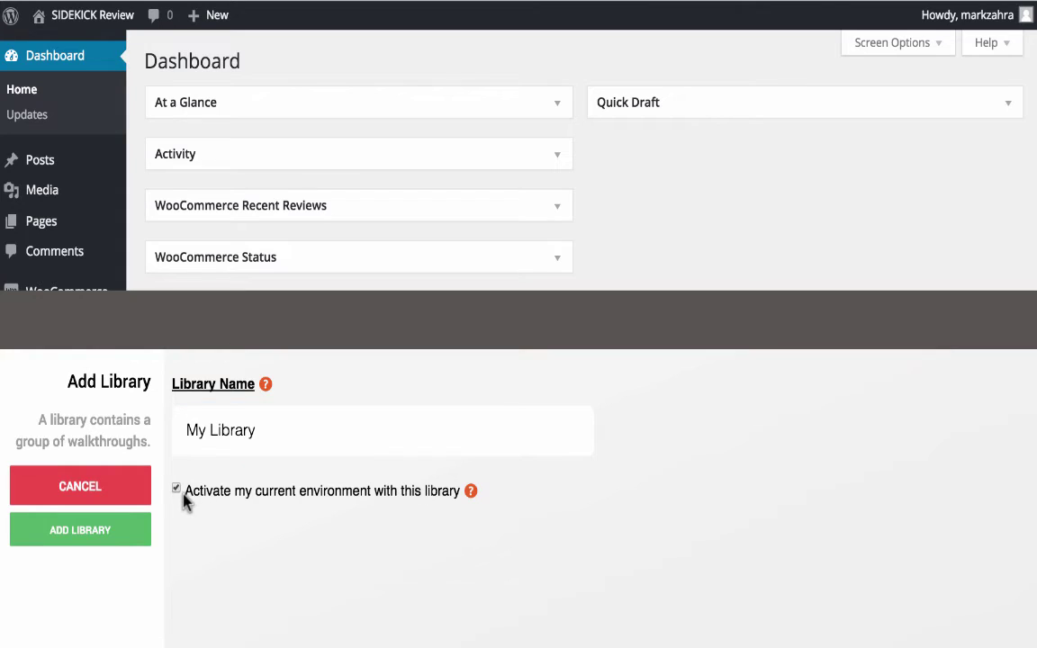
pyautogui.click(89, 536)
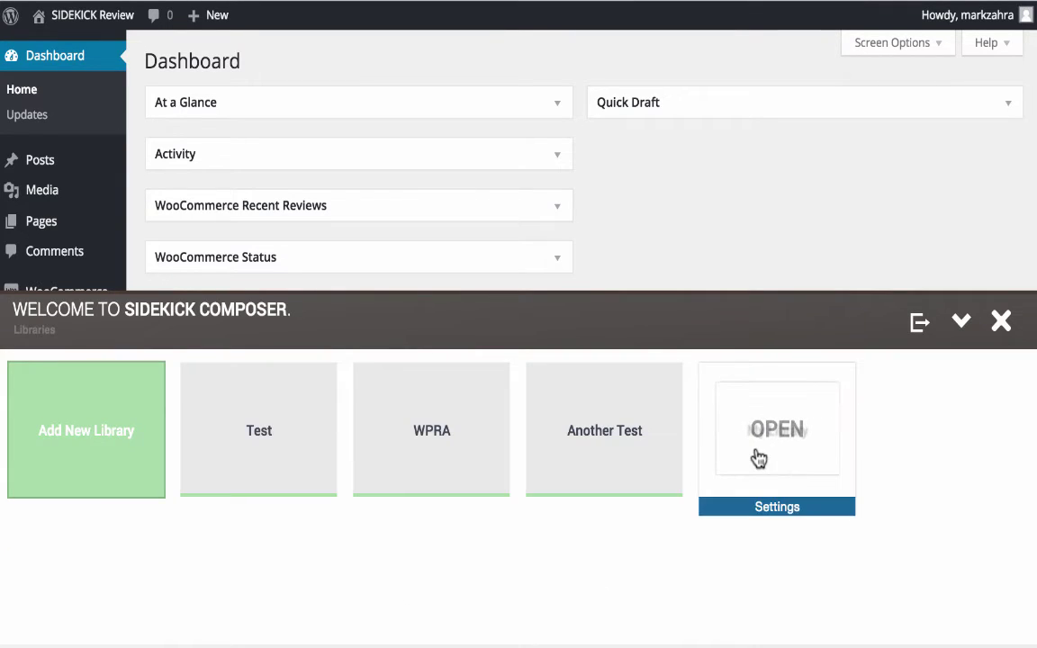
pyautogui.click(758, 458)
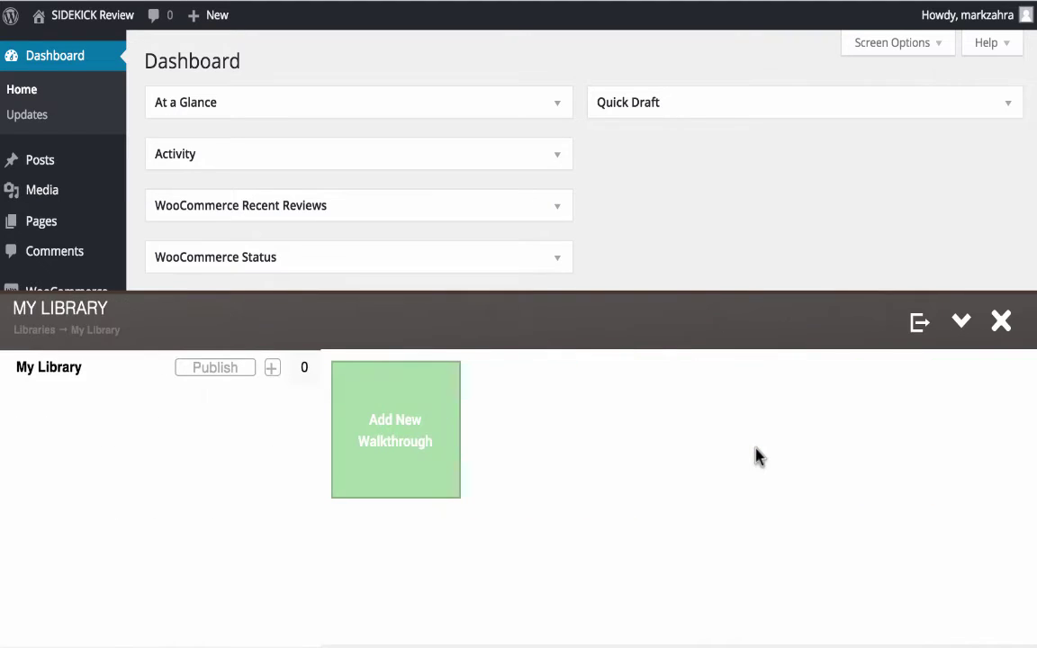
# - Add Overview walkthrough 'First Walkthrough' starting 'On this page' and open its editor
pyautogui.click(401, 423)
pyautogui.click(329, 435)
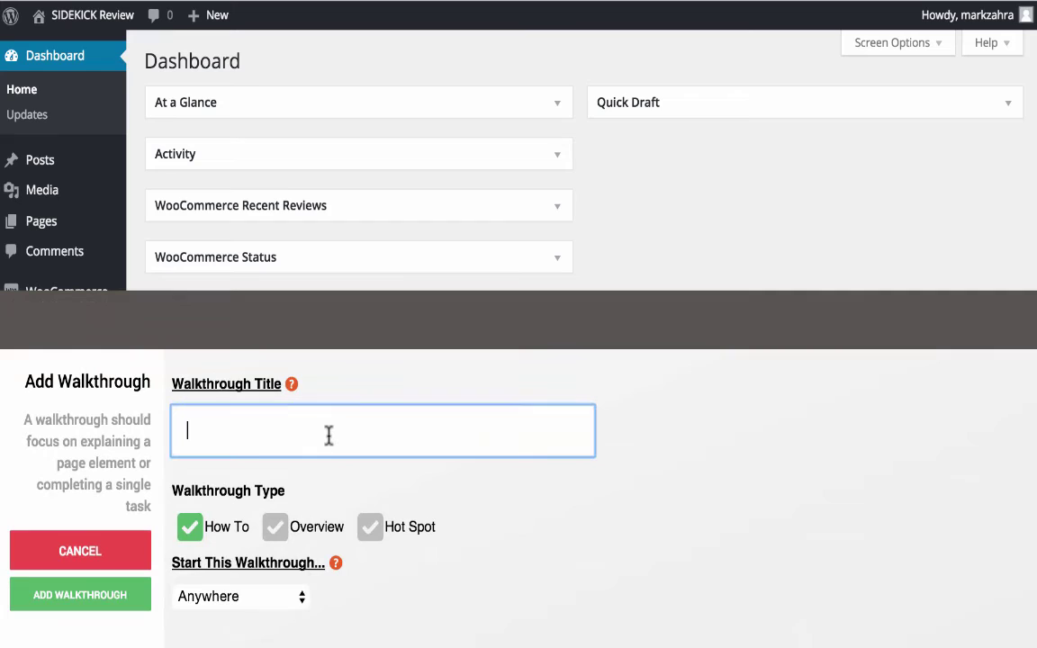
pyautogui.write('First Walkthrough')
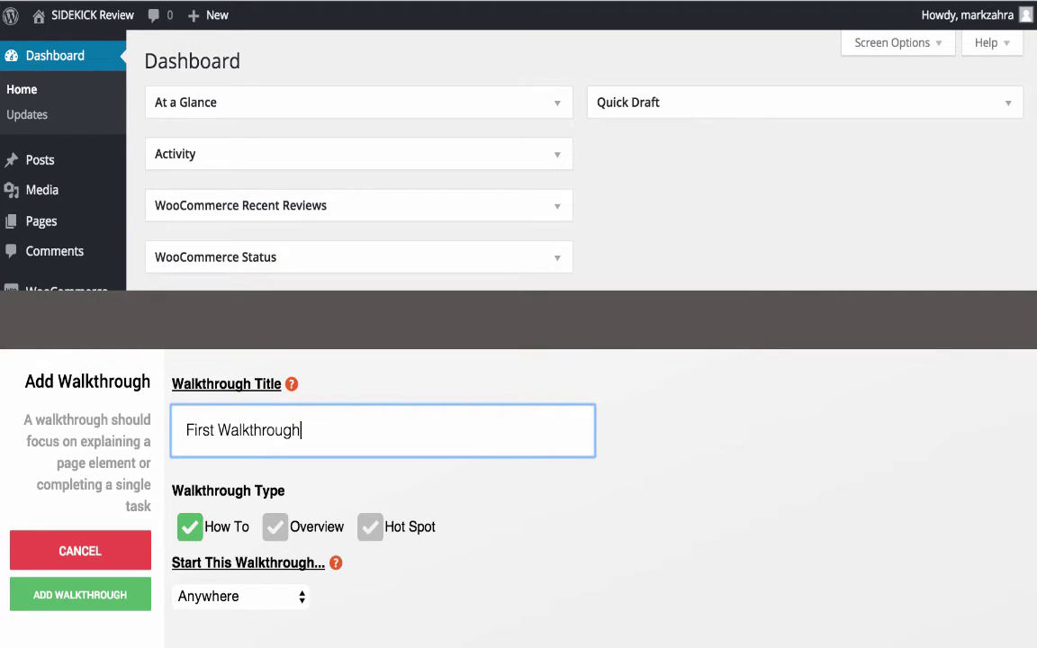
pyautogui.click(272, 527)
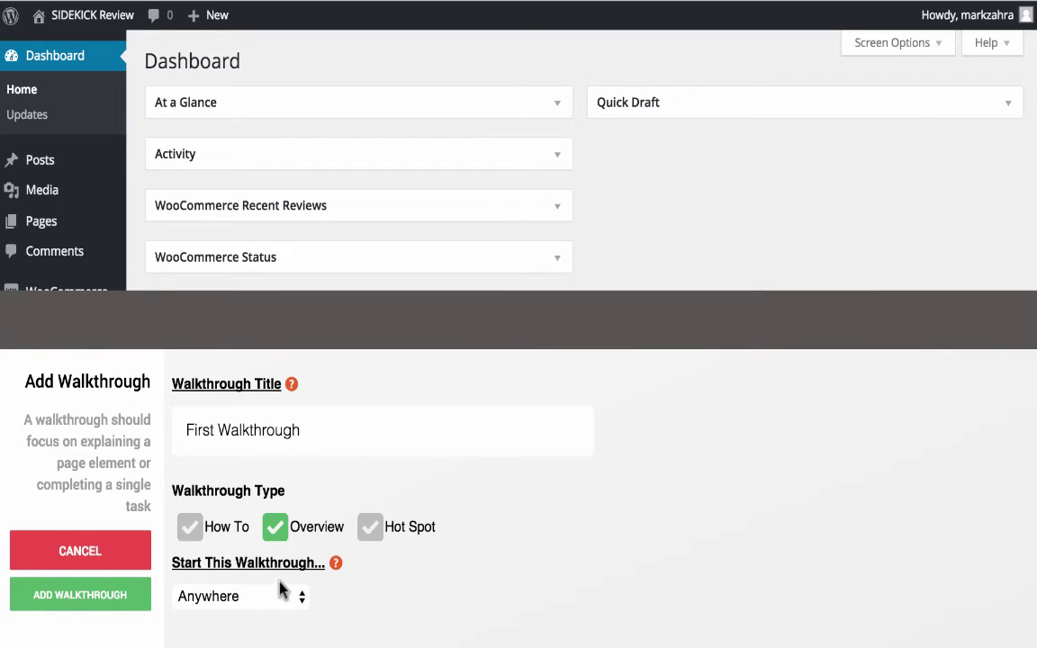
pyautogui.click(290, 608)
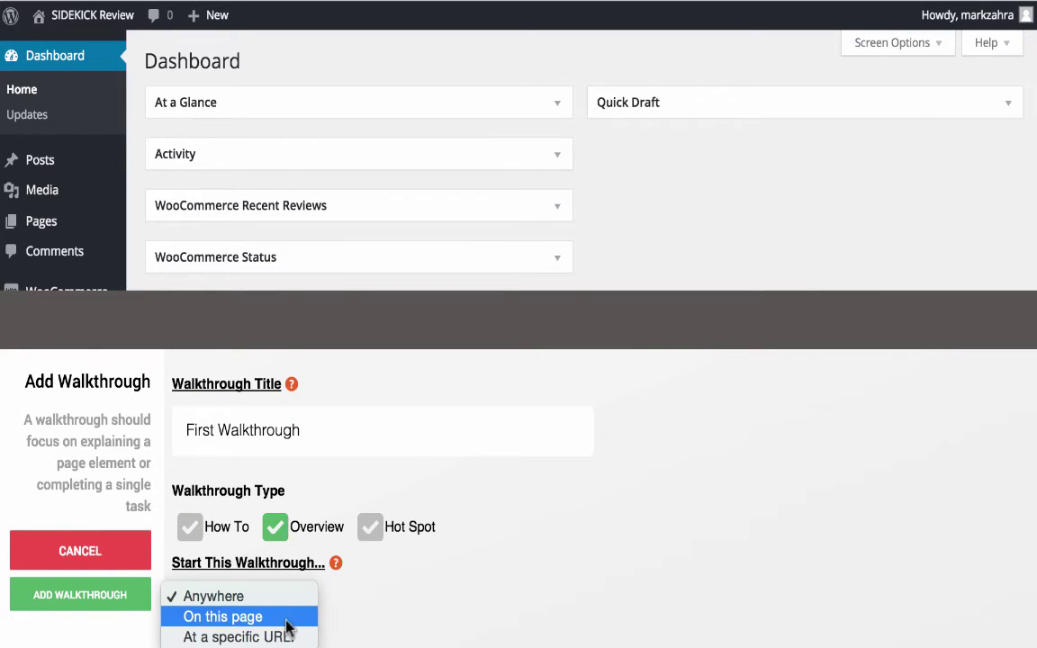
pyautogui.click(288, 617)
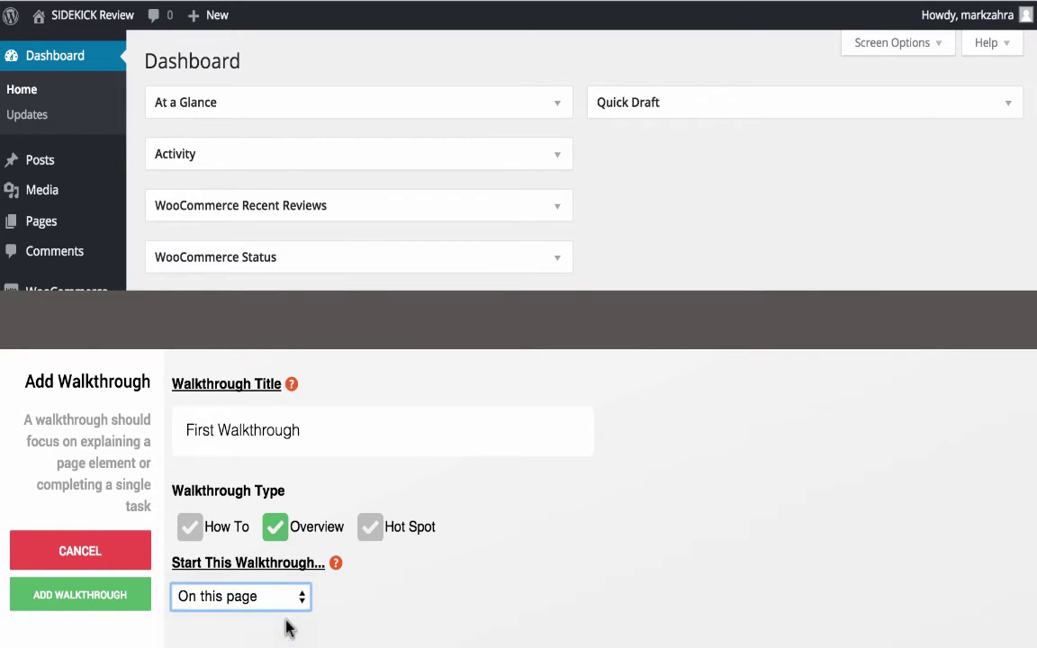
pyautogui.click(120, 608)
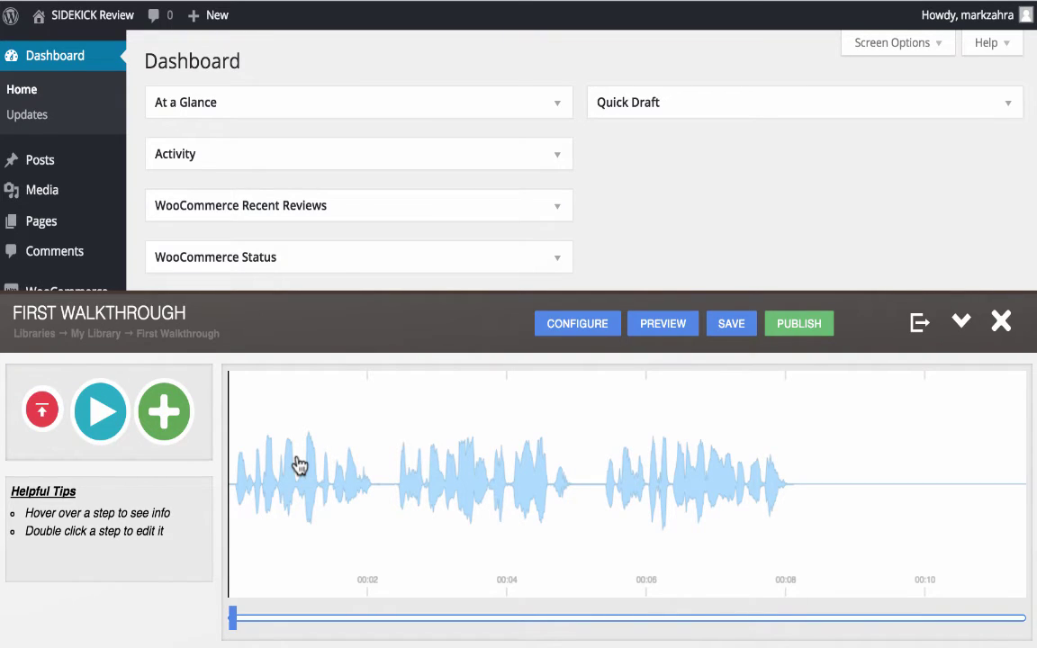
# - Upload the walkthrough audio and enter Add New Step target-selection mode
pyautogui.click(41, 411)
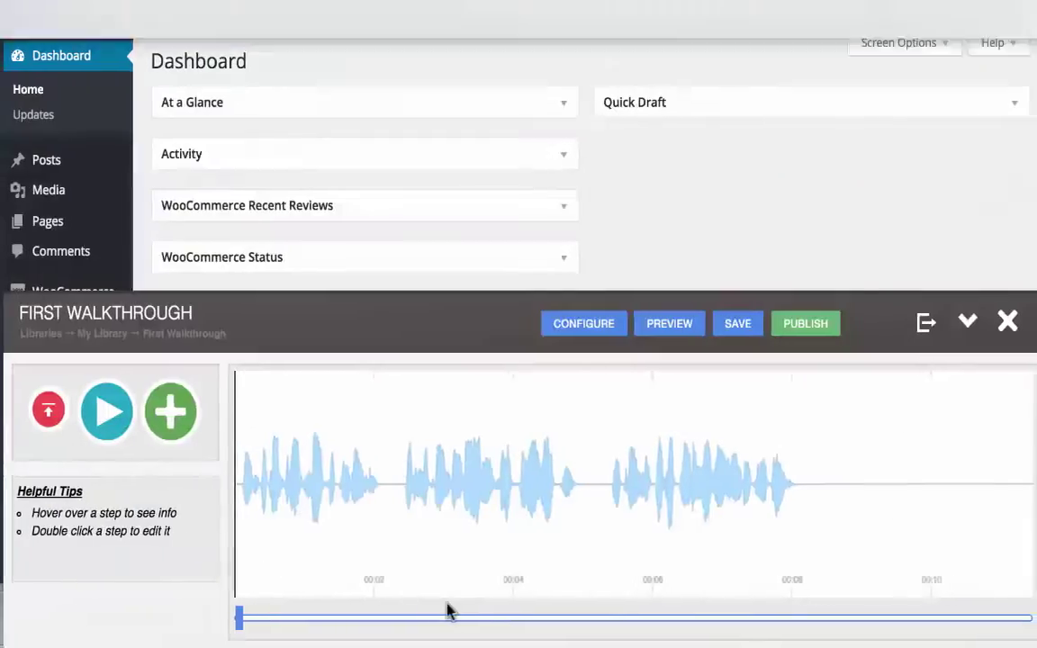
pyautogui.click(174, 427)
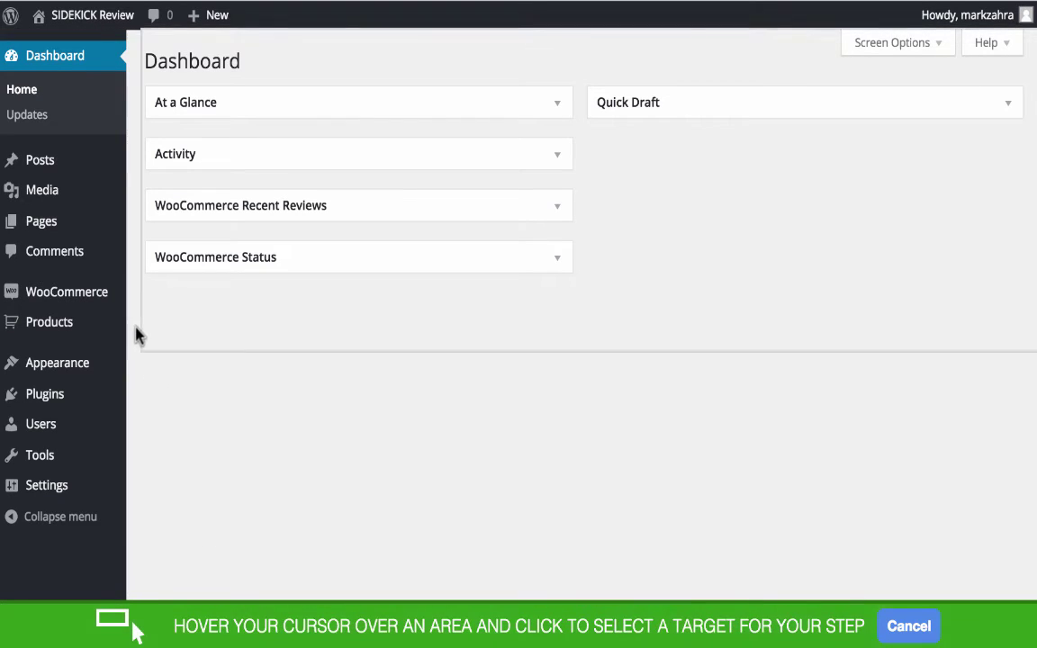
pyautogui.moveTo(90, 223)
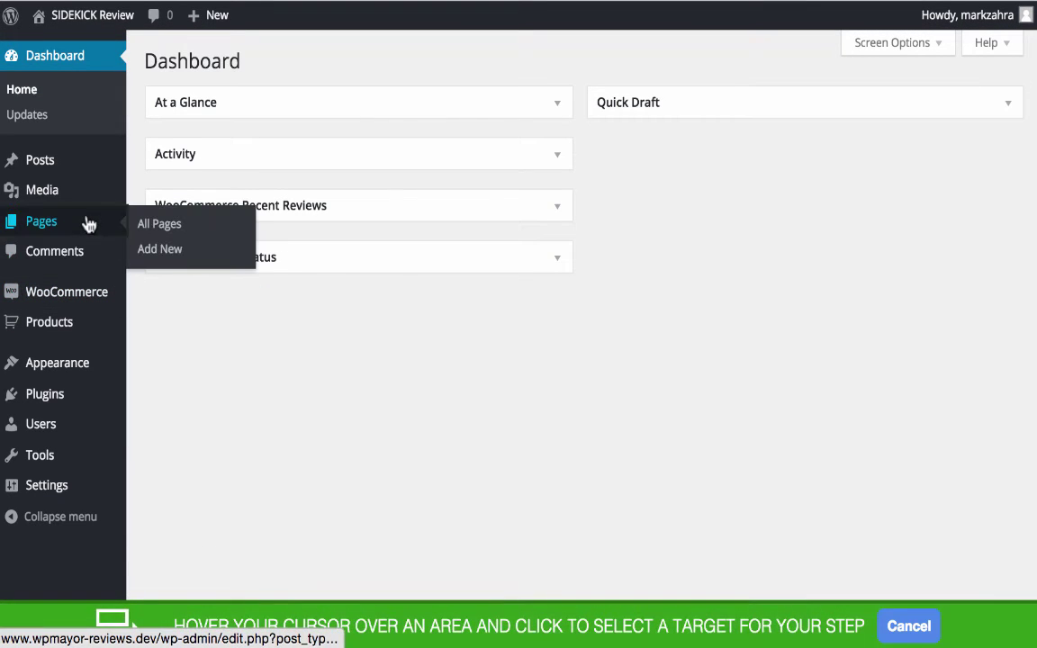
pyautogui.click(90, 224)
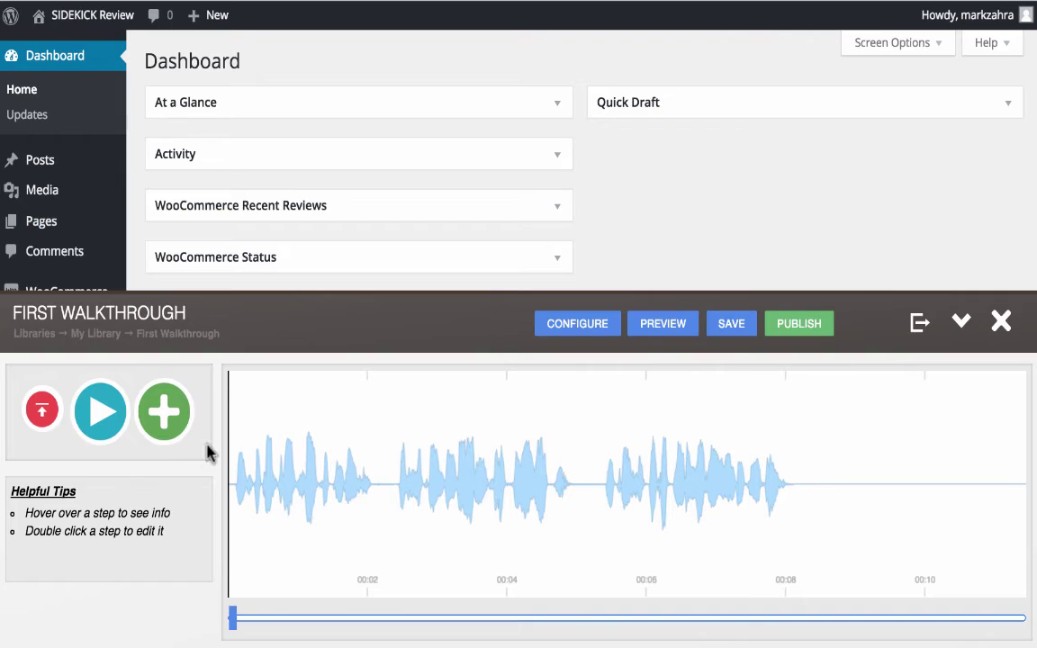
pyautogui.click(164, 412)
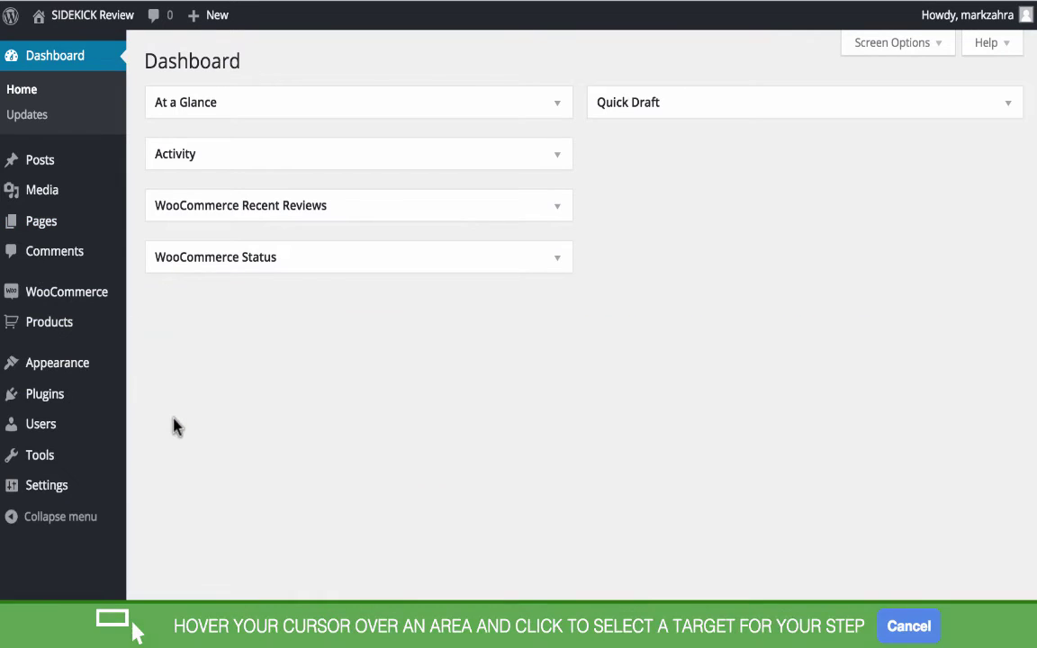
# - Target the Pages menu item with a Continue On Click step action
pyautogui.click(88, 223)
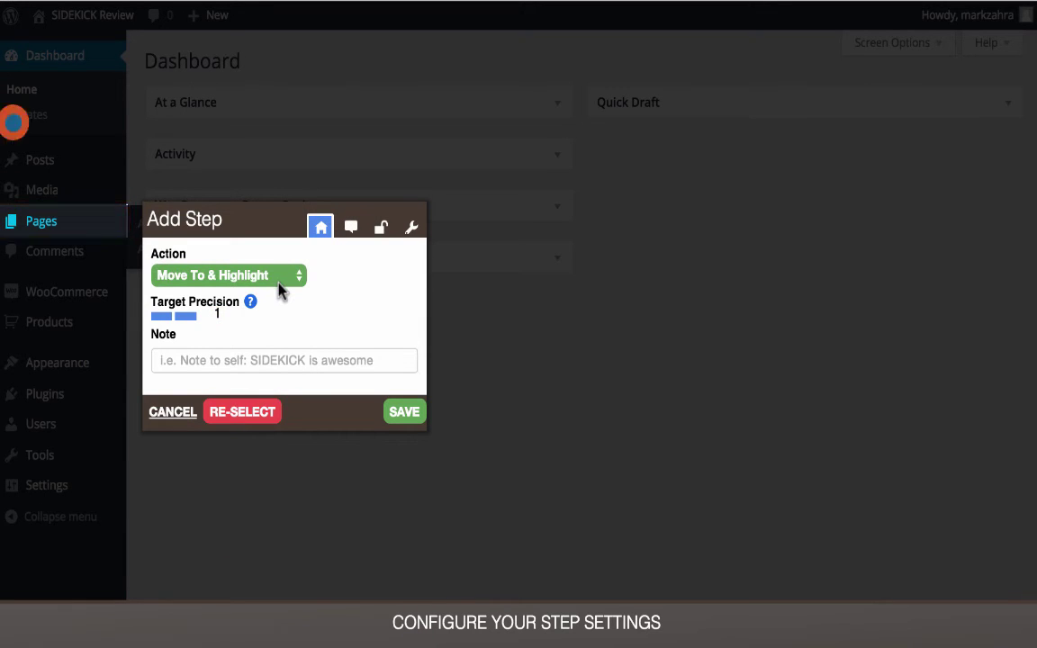
pyautogui.click(278, 287)
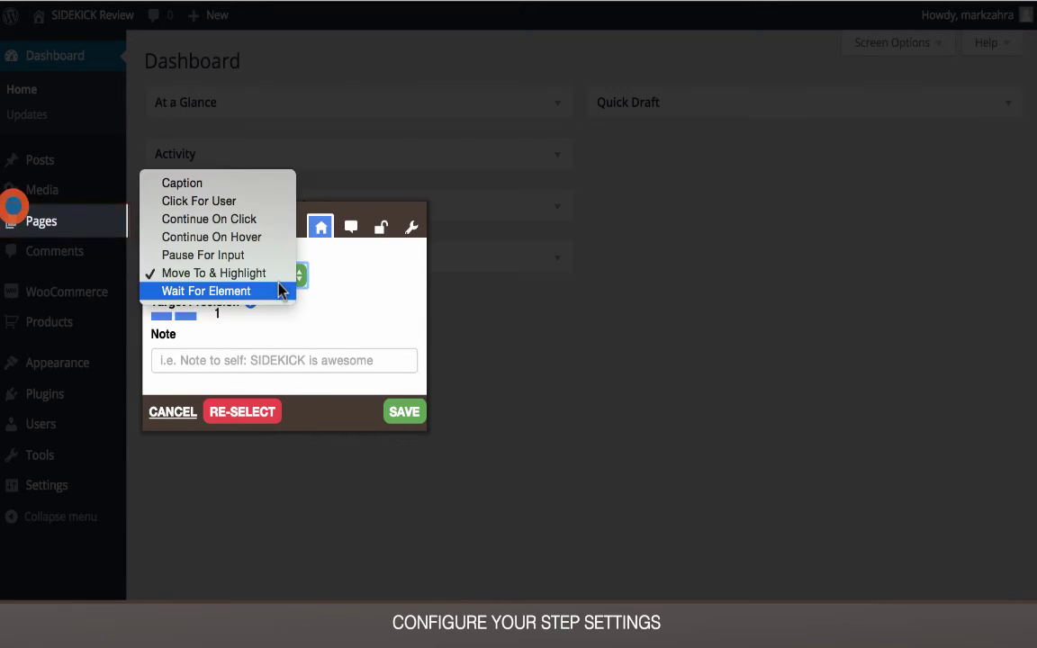
pyautogui.click(264, 224)
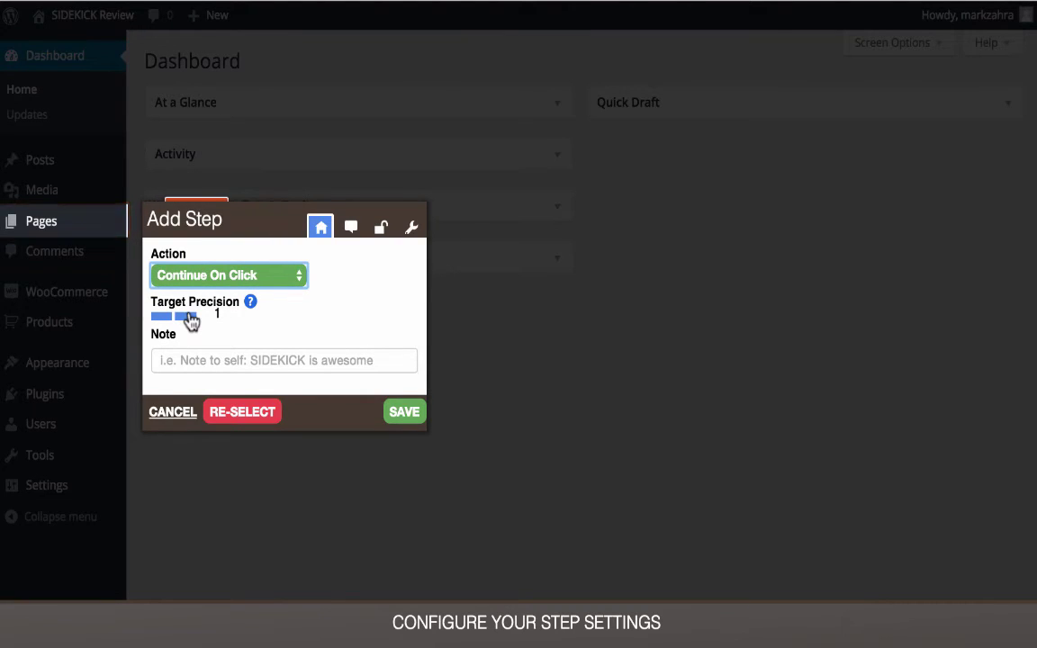
# - Caption the step 'Click on Pages', position its tooltip Top, and save it
pyautogui.click(349, 226)
pyautogui.click(317, 328)
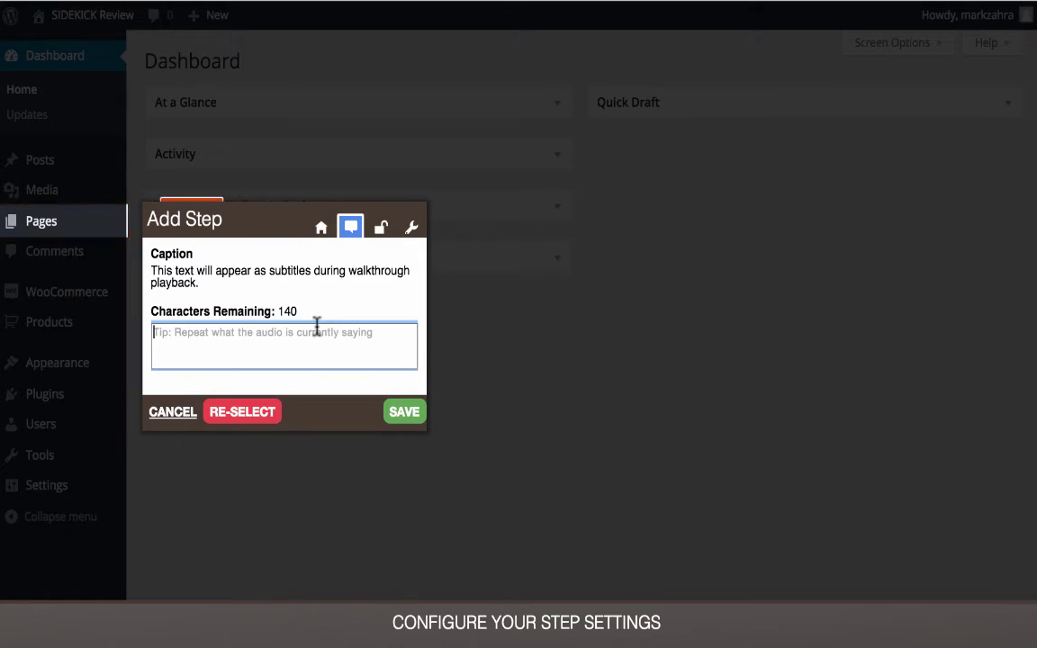
pyautogui.write('Click on ')
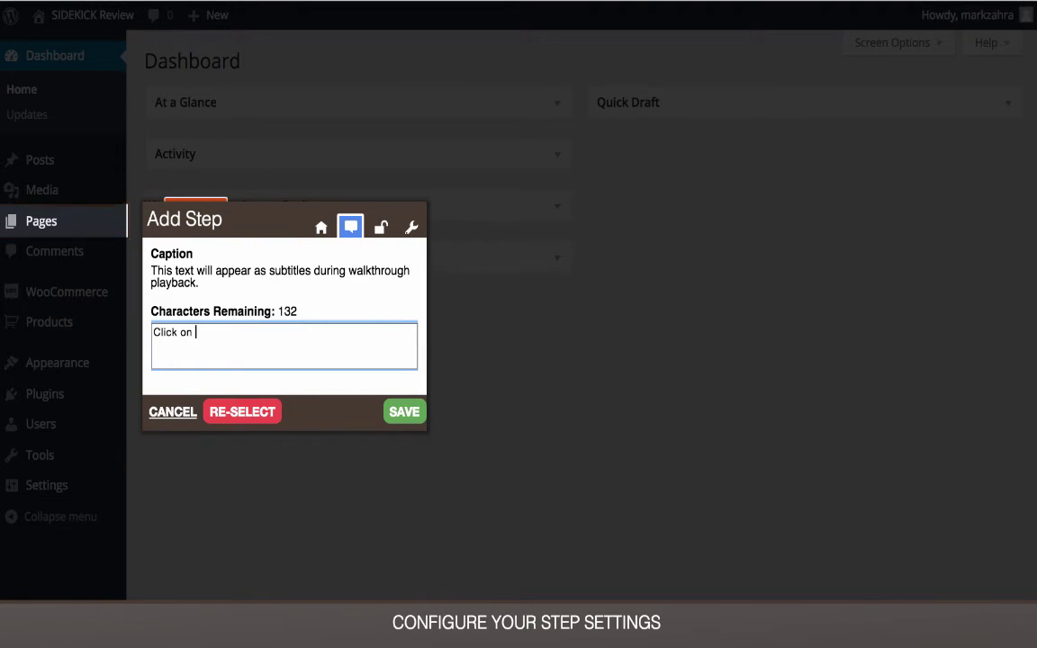
pyautogui.write('Pages')
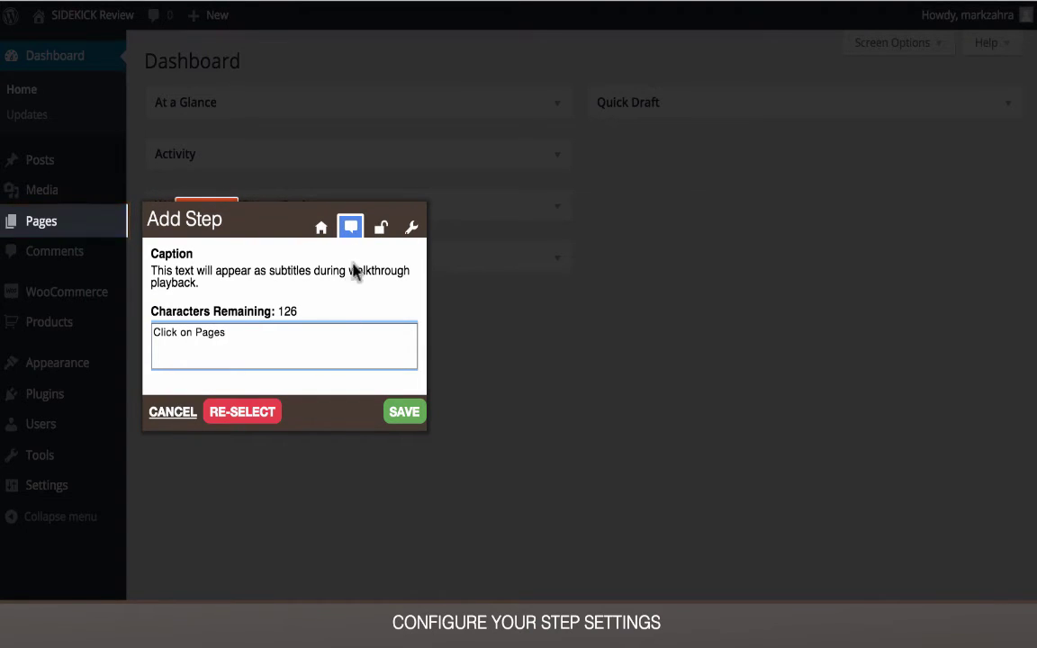
pyautogui.click(374, 230)
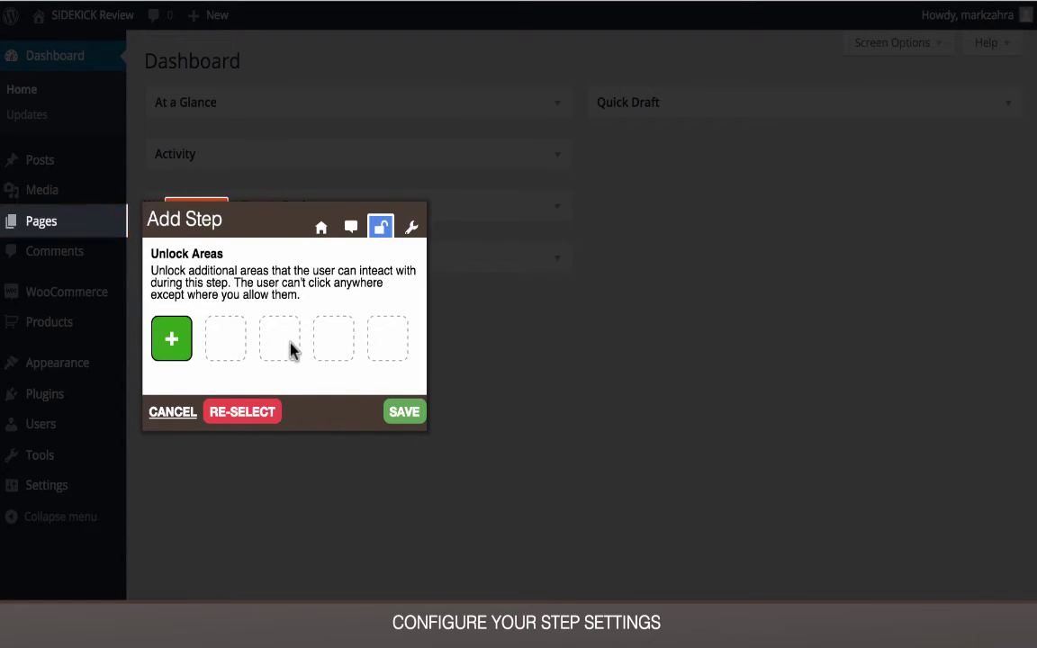
pyautogui.click(407, 230)
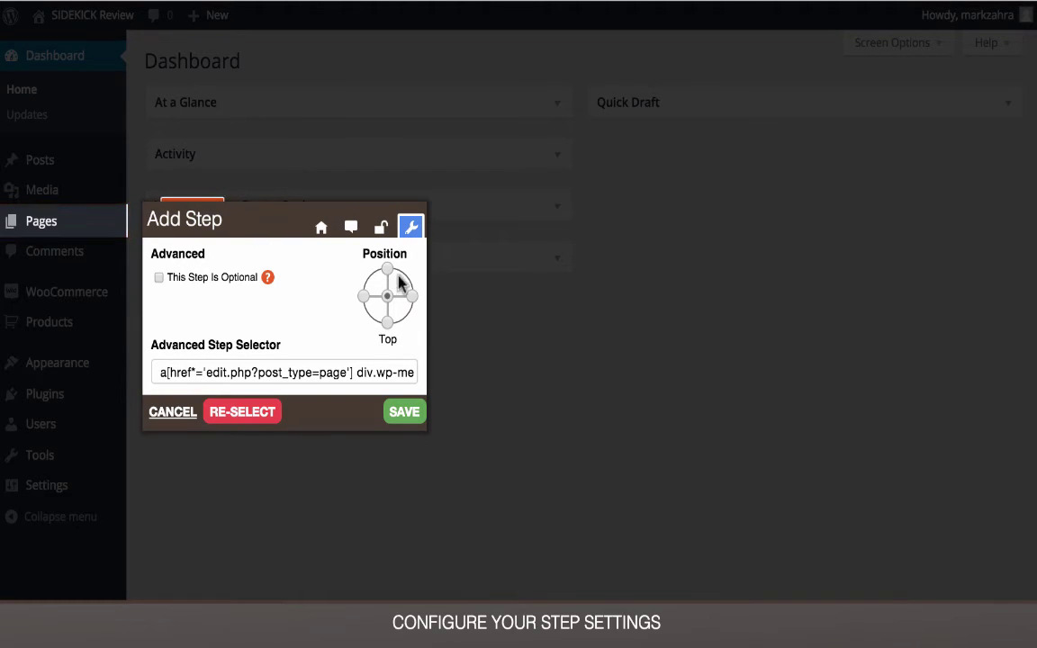
pyautogui.click(389, 272)
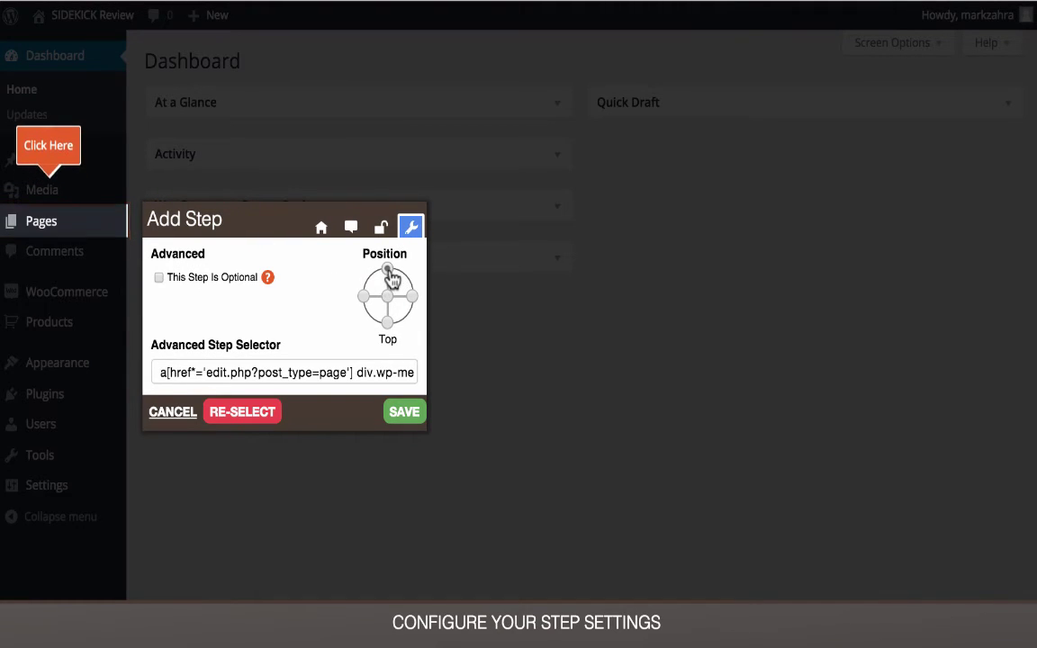
pyautogui.click(404, 412)
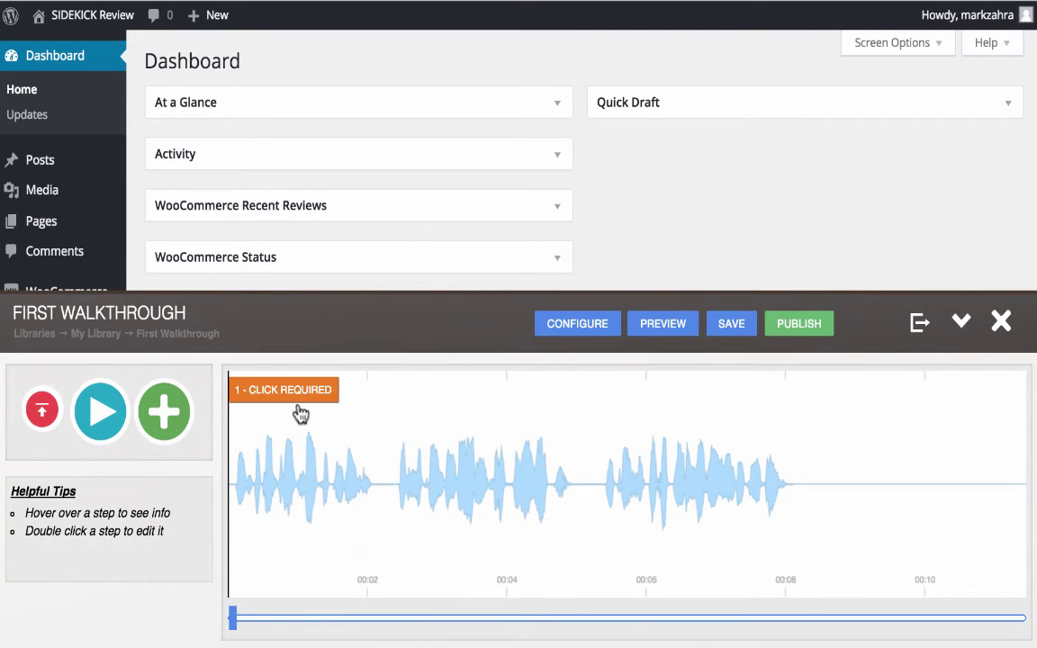
# - Move the '1 - CLICK REQUIRED' Click on Pages step to about 00:02 on the audio timeline
pyautogui.moveTo(301, 412)
pyautogui.mouseDown()
pyautogui.moveTo(287, 393)
pyautogui.moveTo(409, 390)
pyautogui.mouseUp()
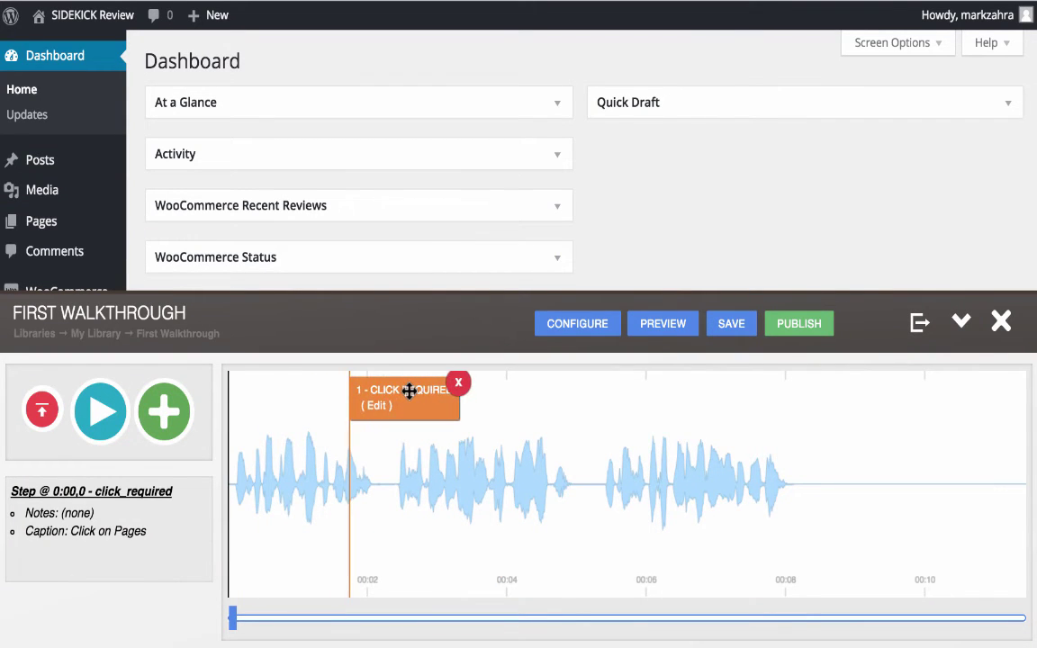